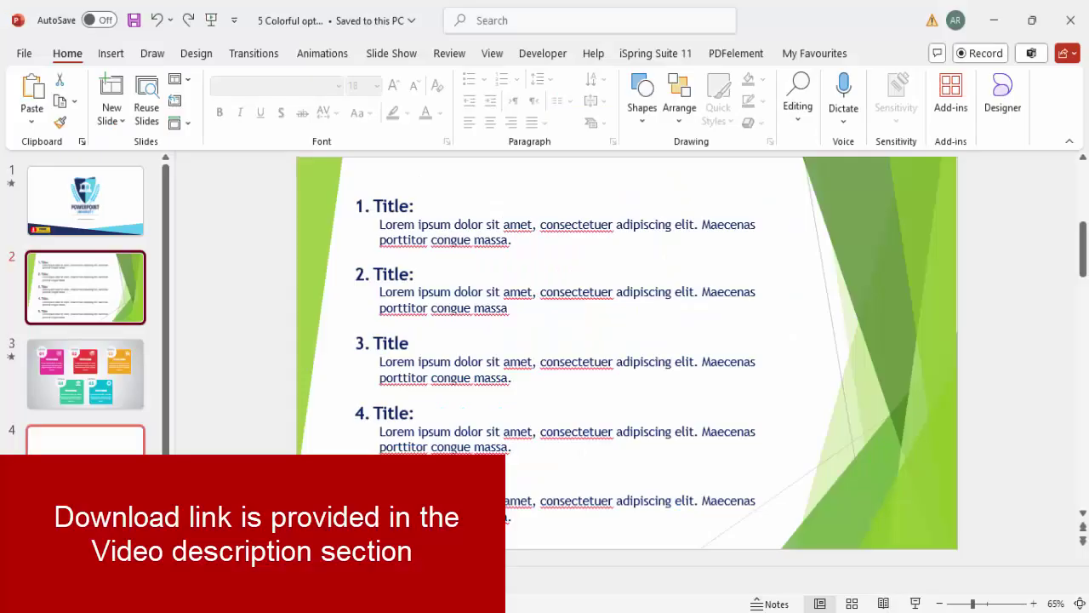
Step: Display the empty slide 4 from the slide thumbnails pane
click(85, 438)
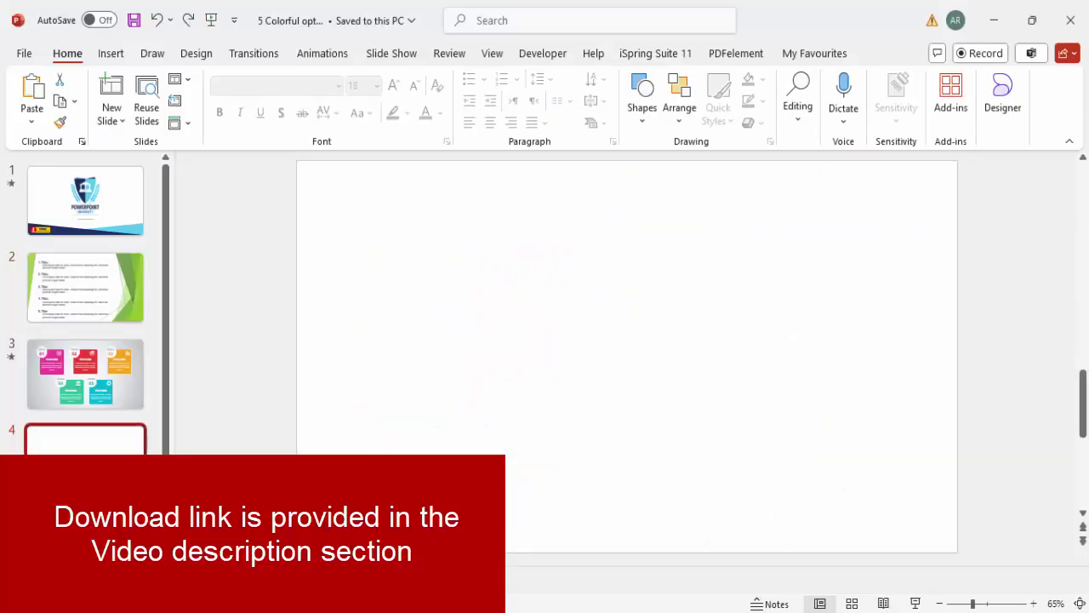
Step: Insert a rounded rectangle sized 2.75 by 2.75 inches
click(110, 55)
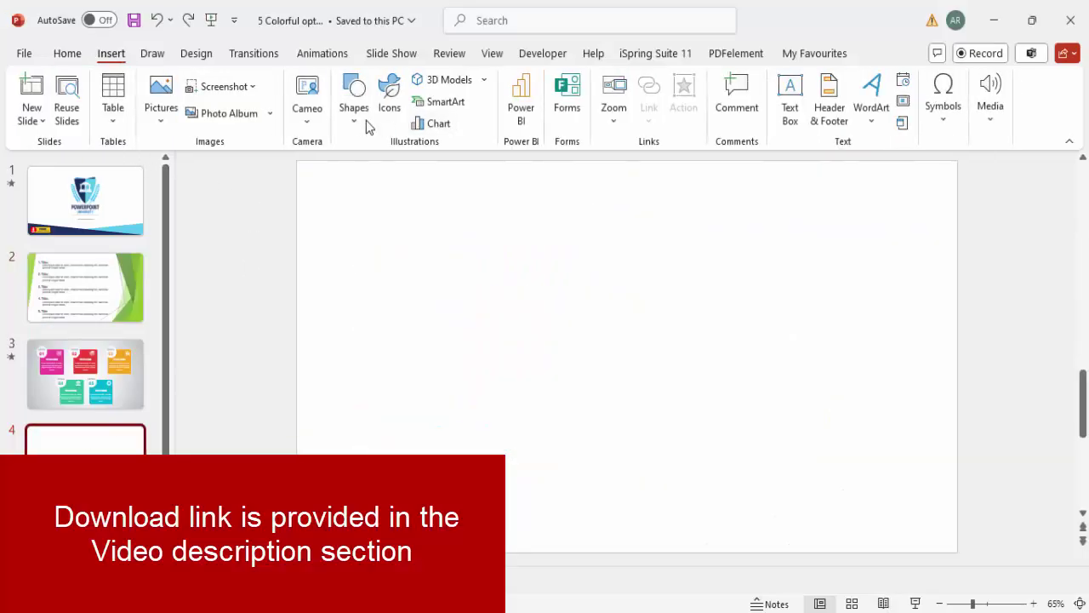
click(358, 111)
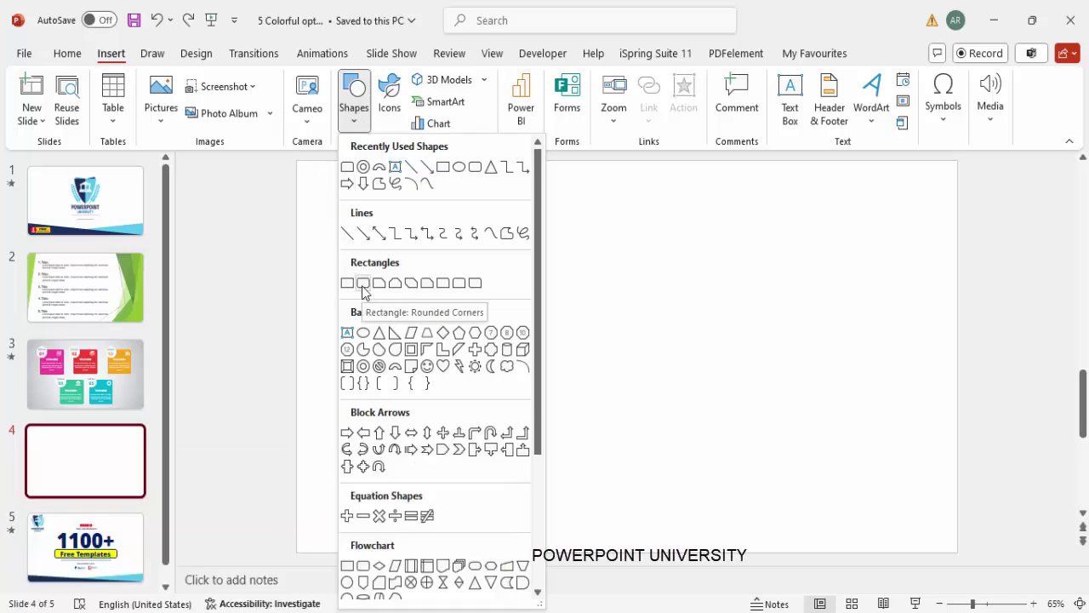
click(364, 291)
click(410, 274)
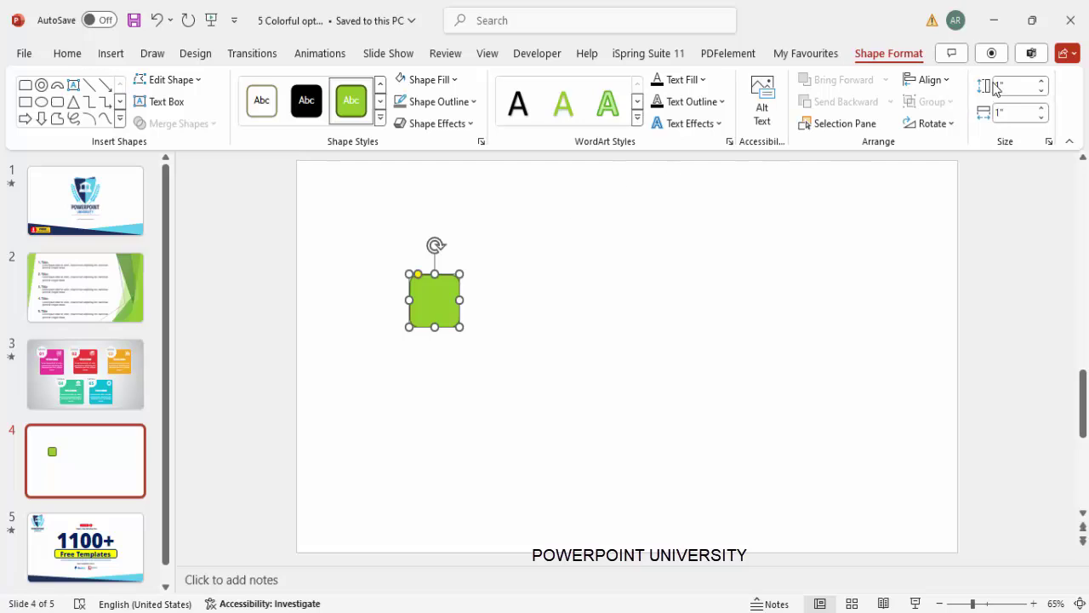
click(1021, 88)
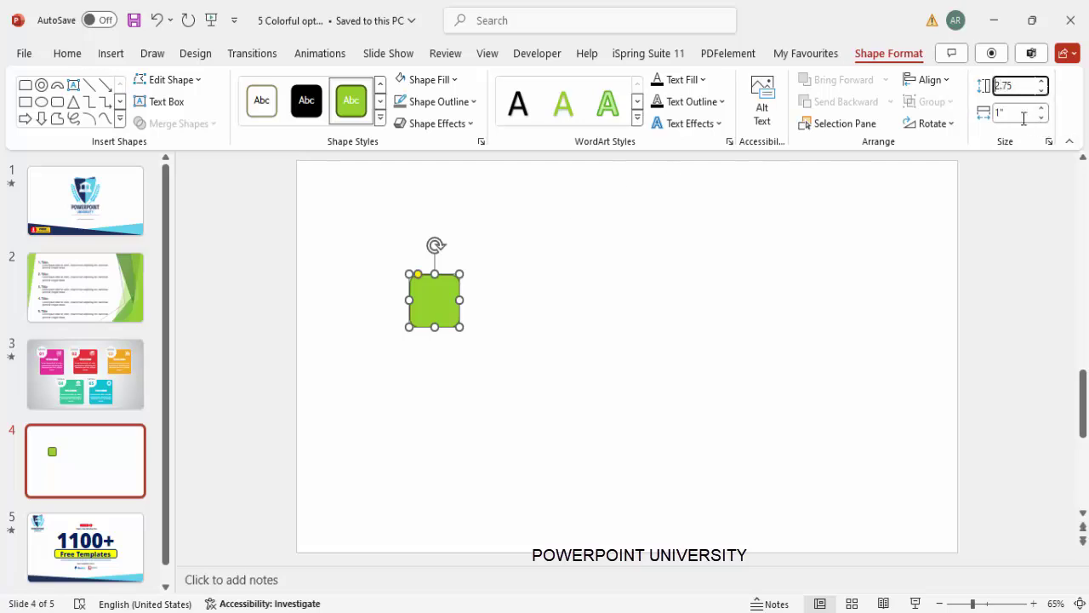
click(1024, 112)
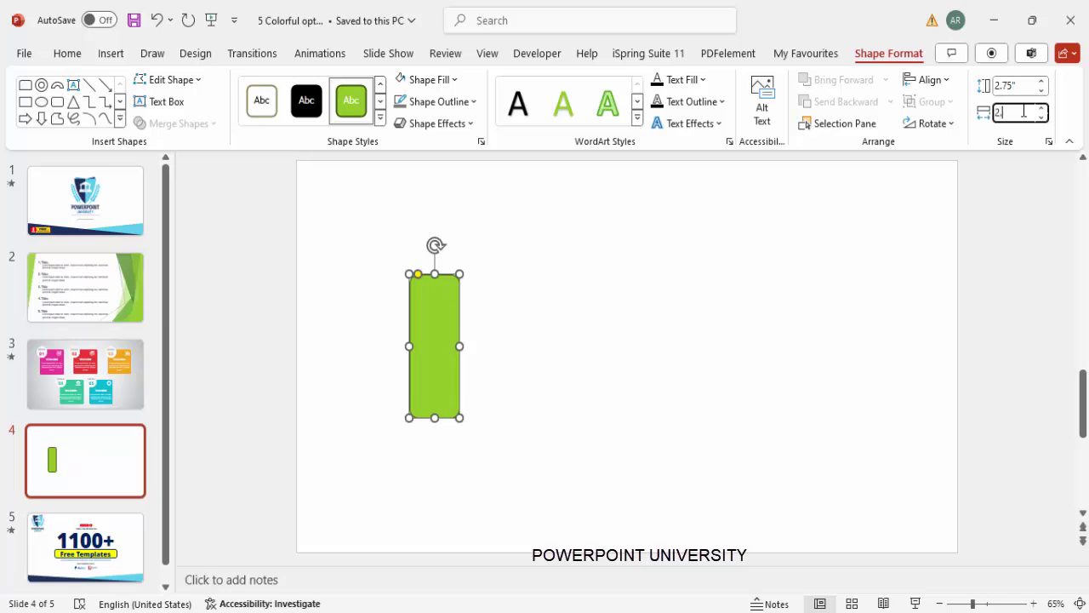
key(Return)
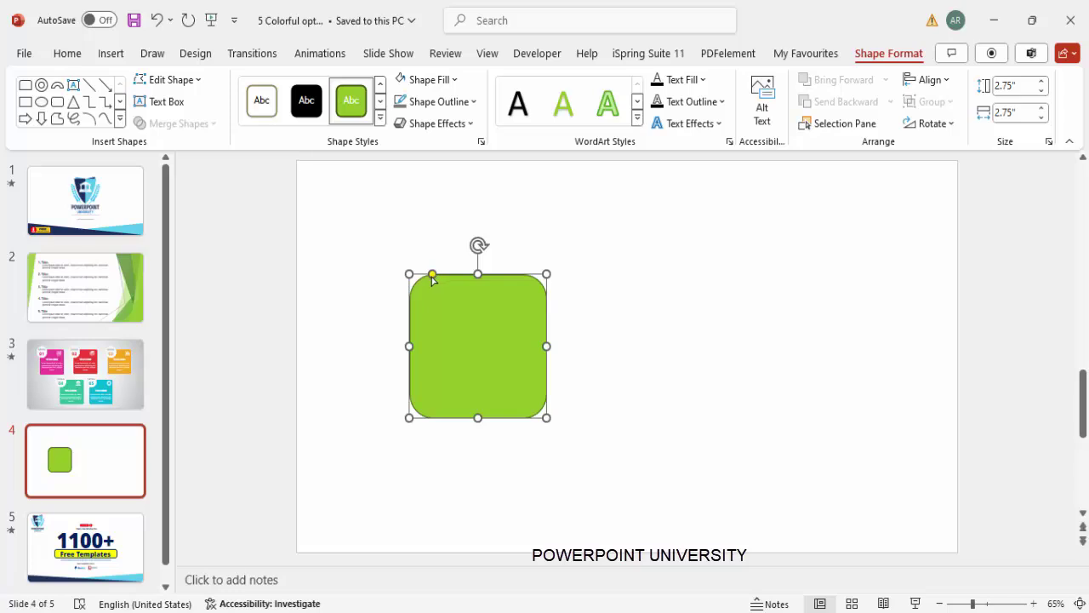
Step: Tighten the square's corners, move it top-left, and remove its outline
drag(434, 276, 421, 280)
drag(495, 323, 433, 261)
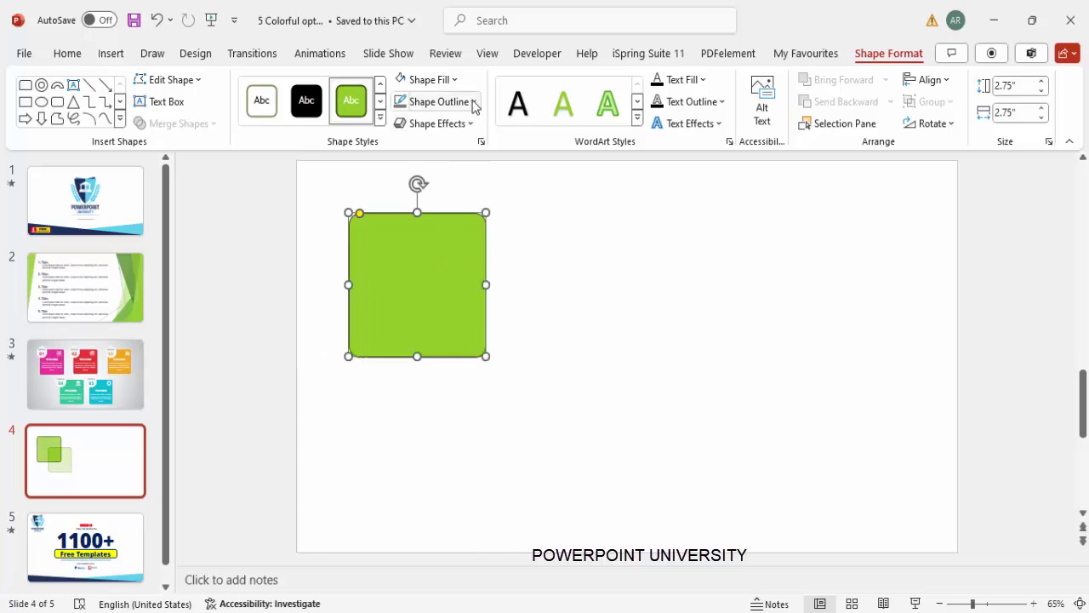
click(470, 102)
click(443, 374)
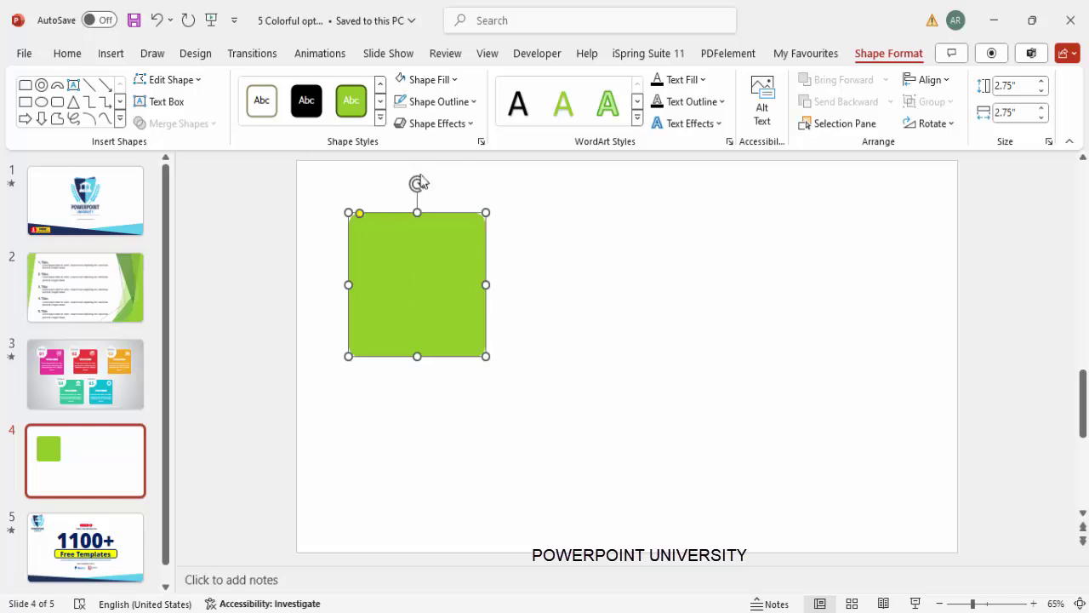
Step: Apply the Offset: Bottom Left outer shadow preset to the green square
right_click(456, 308)
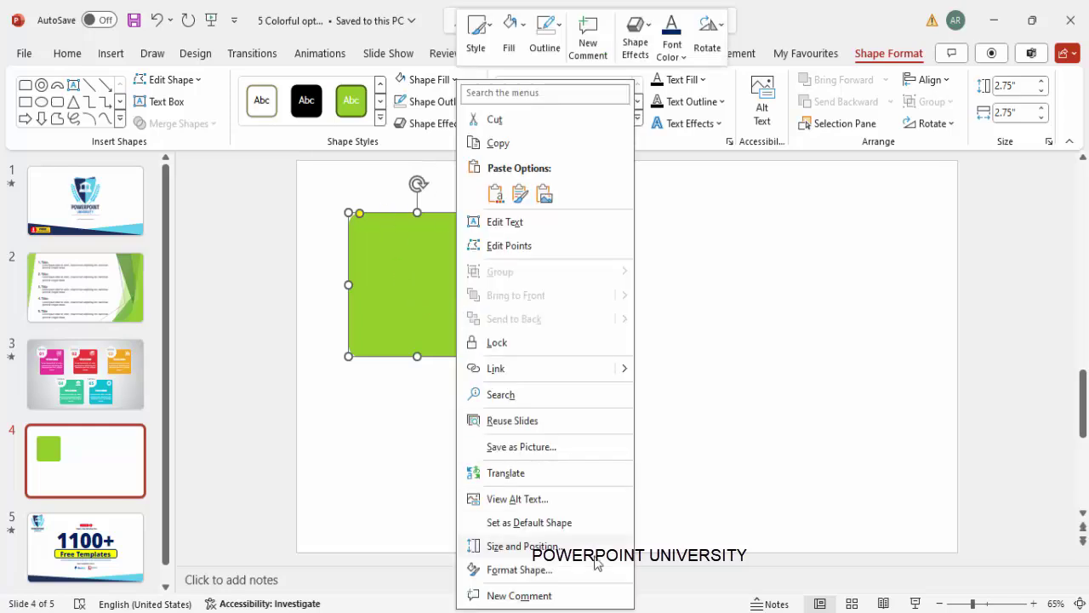
click(557, 571)
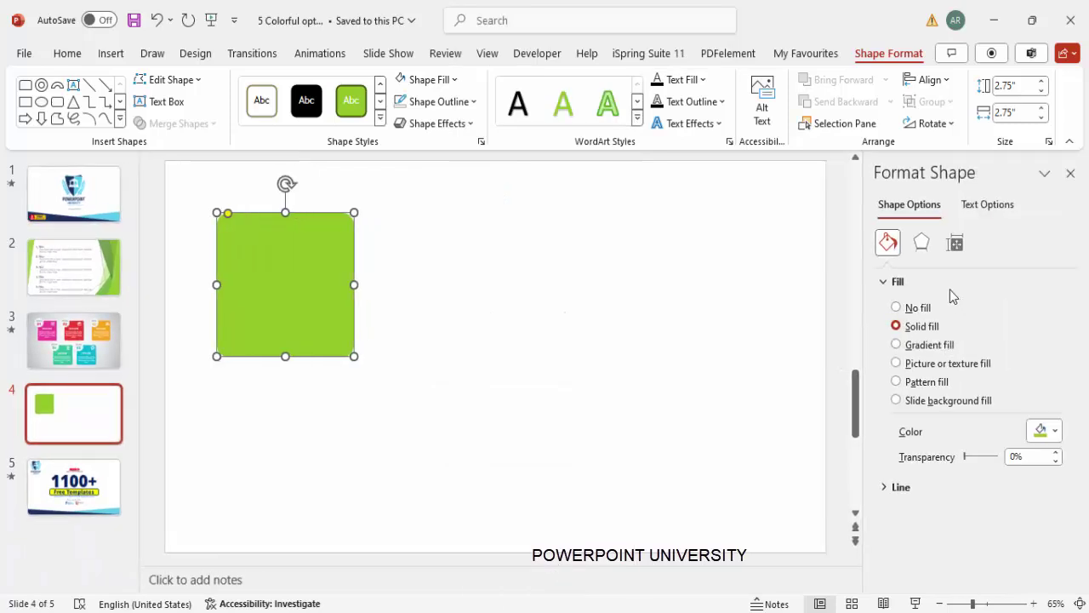
click(923, 247)
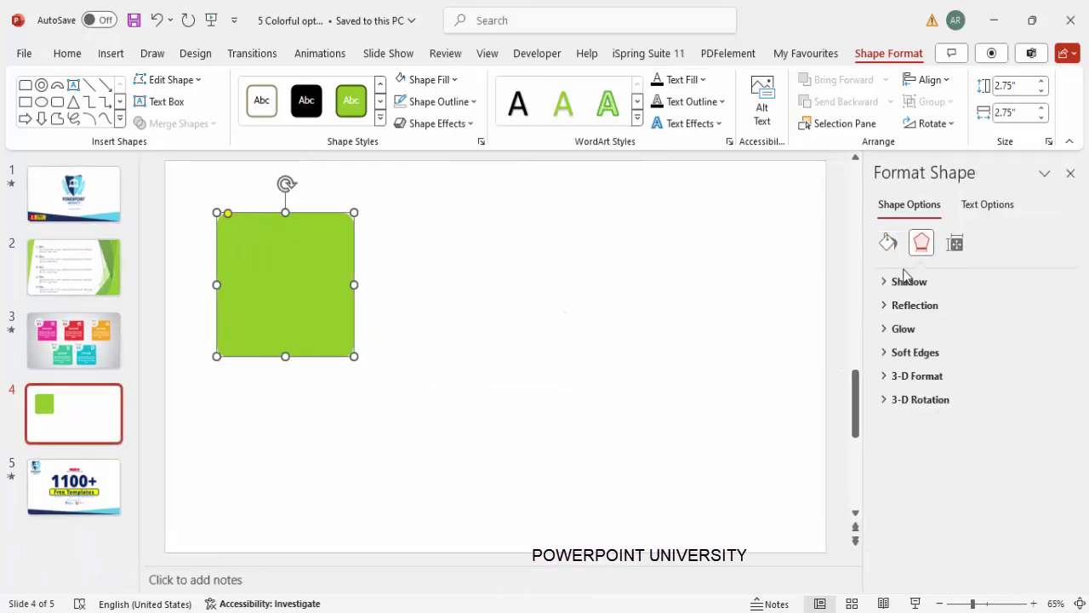
click(909, 282)
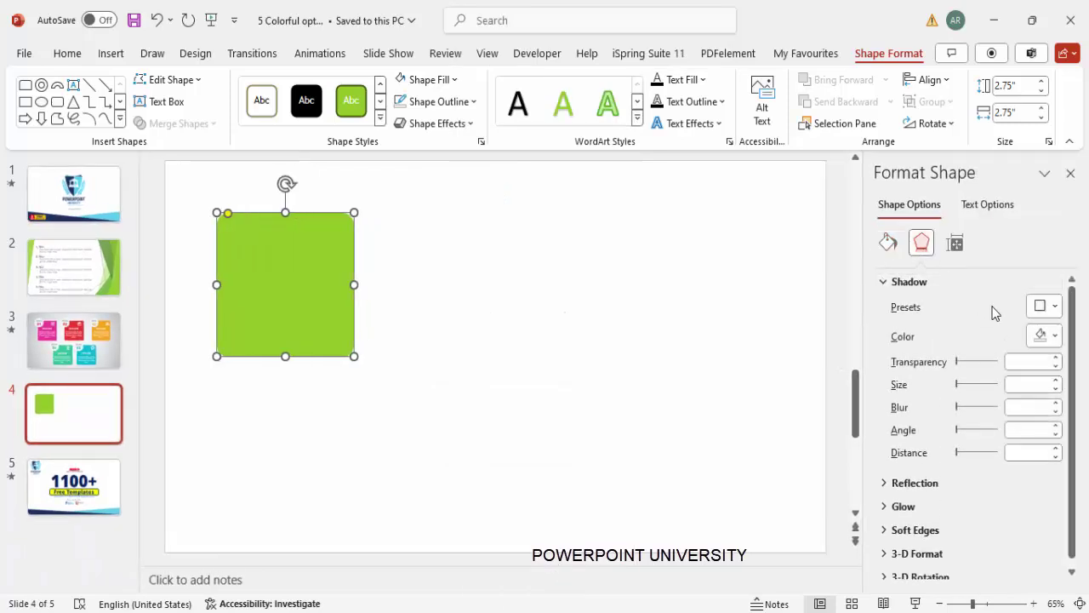
click(1052, 308)
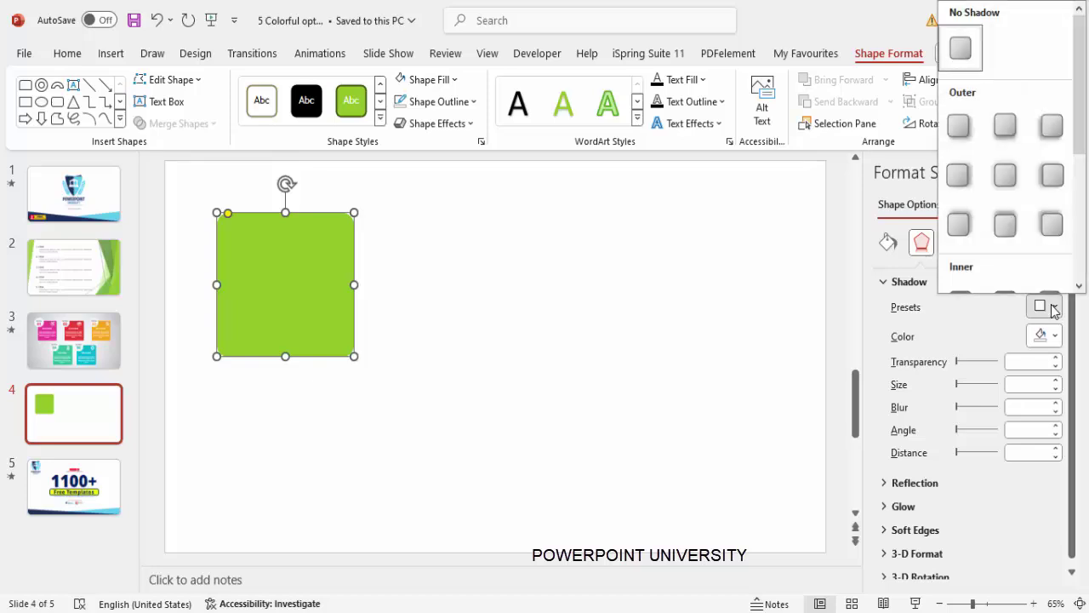
click(1052, 128)
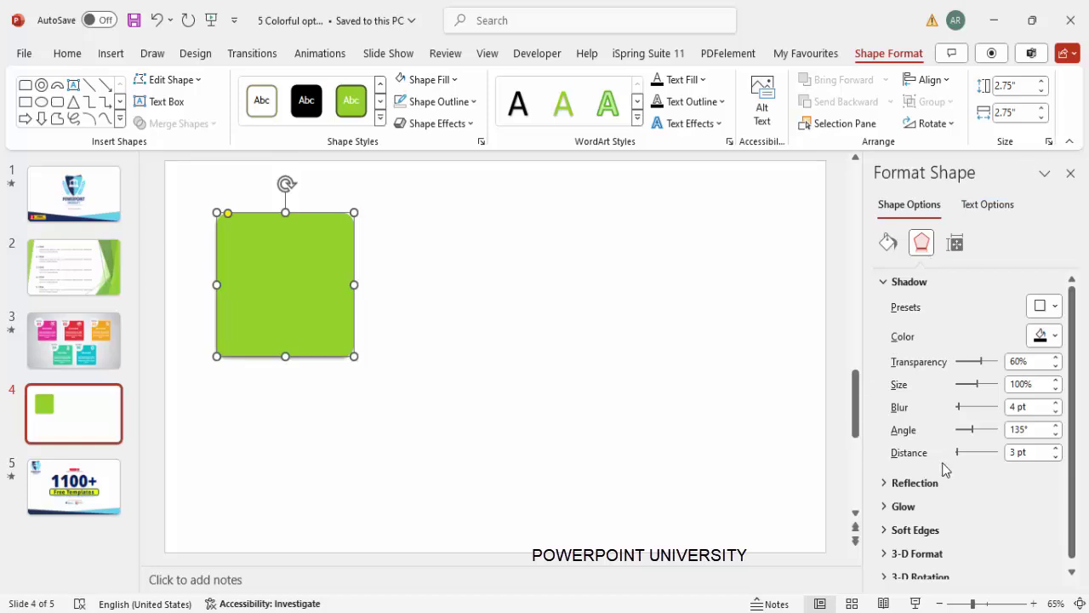
Step: Raise the shadow distance to 16 pt and the blur to 38 pt
click(1056, 449)
click(1057, 448)
click(1056, 449)
click(1056, 448)
click(1056, 449)
click(1056, 448)
click(1056, 449)
click(1056, 449)
click(1056, 448)
click(1056, 449)
click(1056, 449)
click(1056, 448)
click(1056, 448)
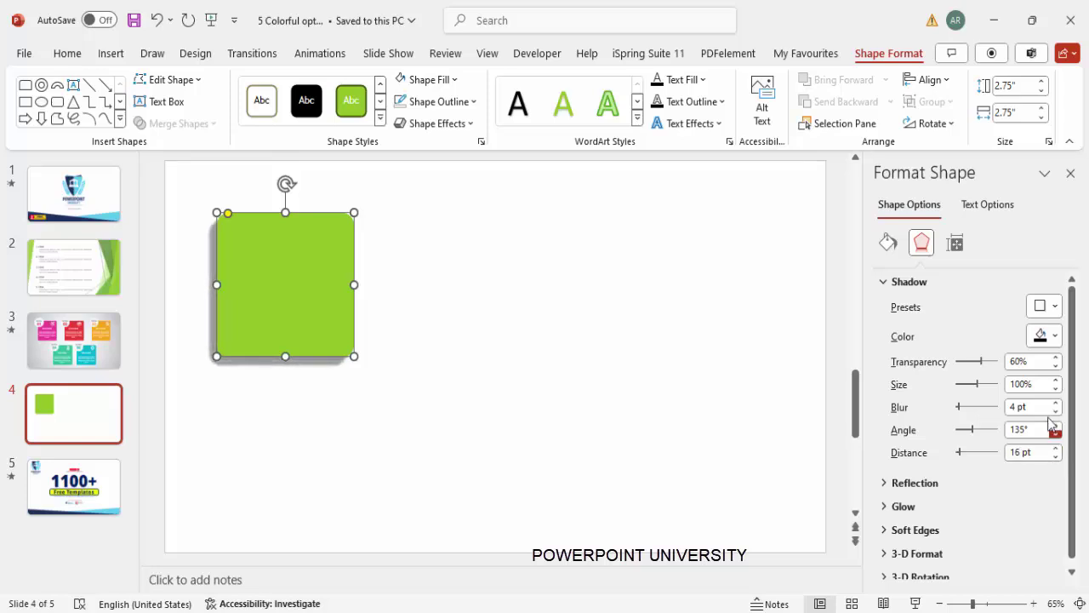
click(1056, 403)
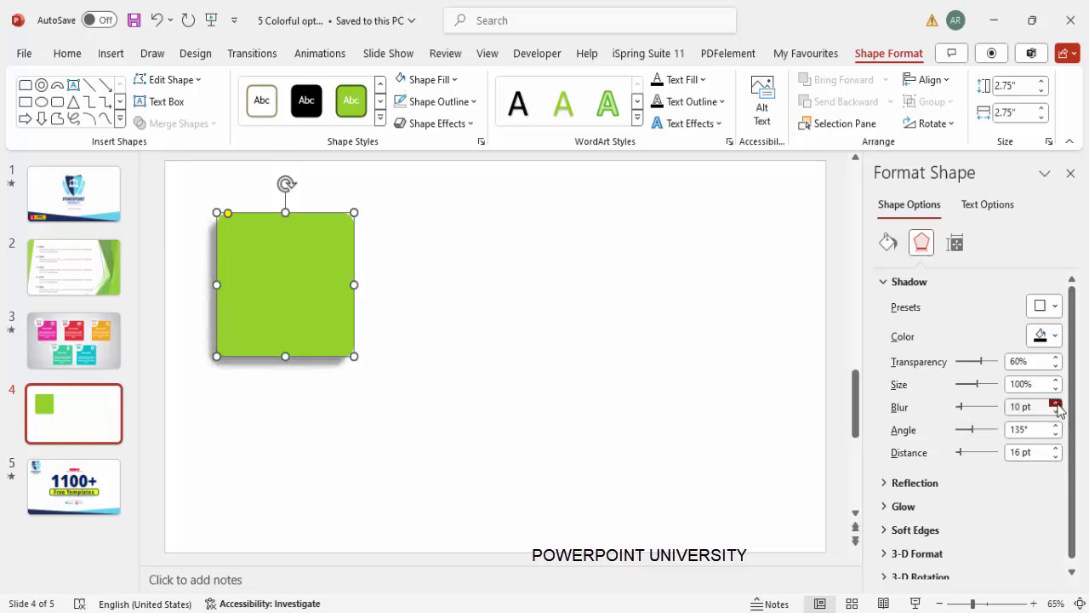
click(1057, 404)
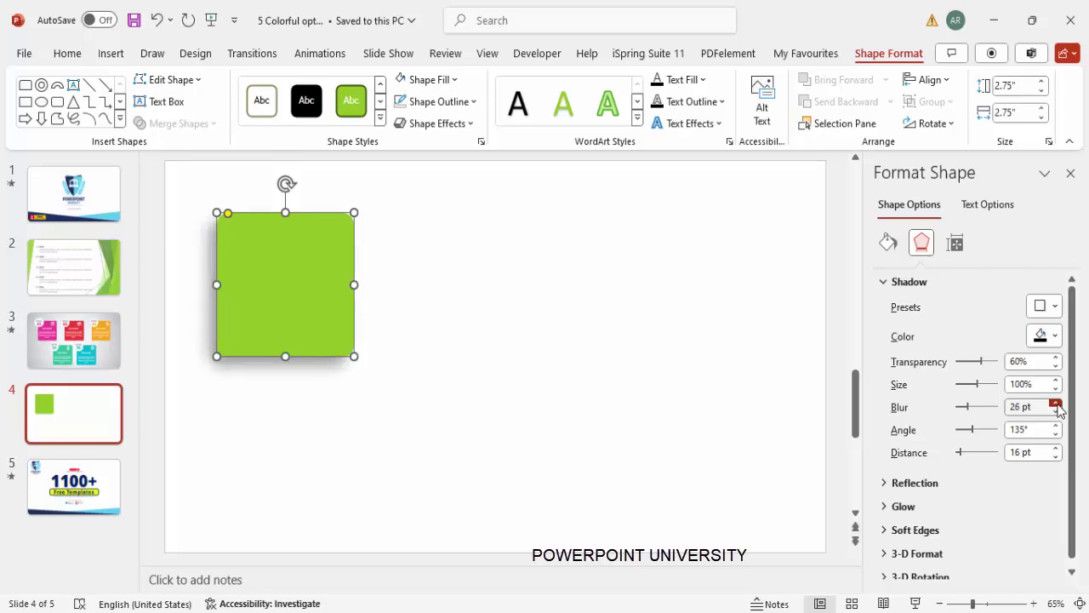
click(1056, 404)
click(1056, 403)
click(1056, 403)
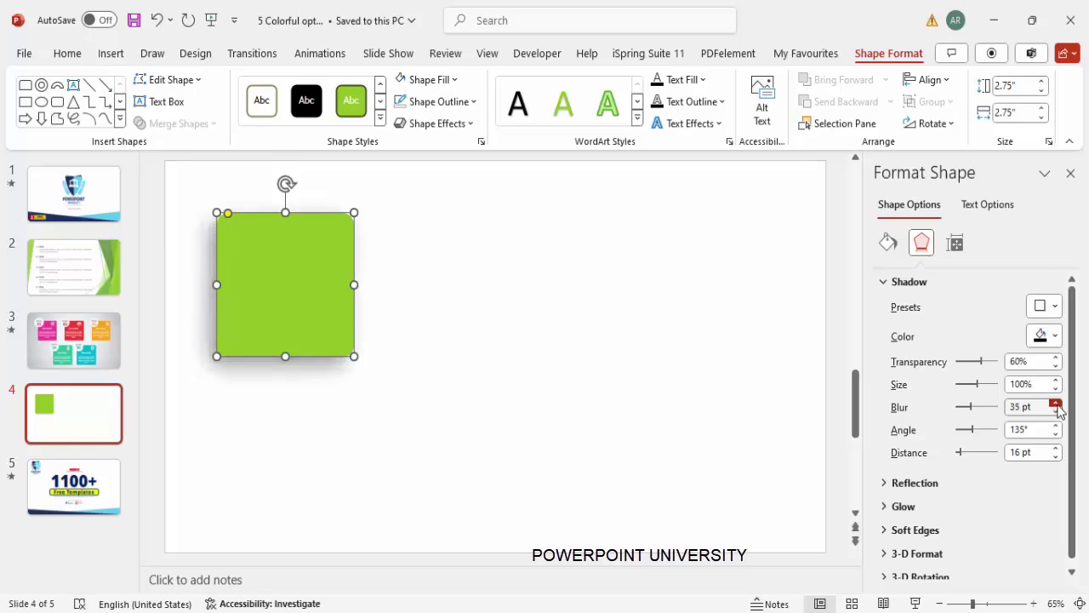
click(437, 326)
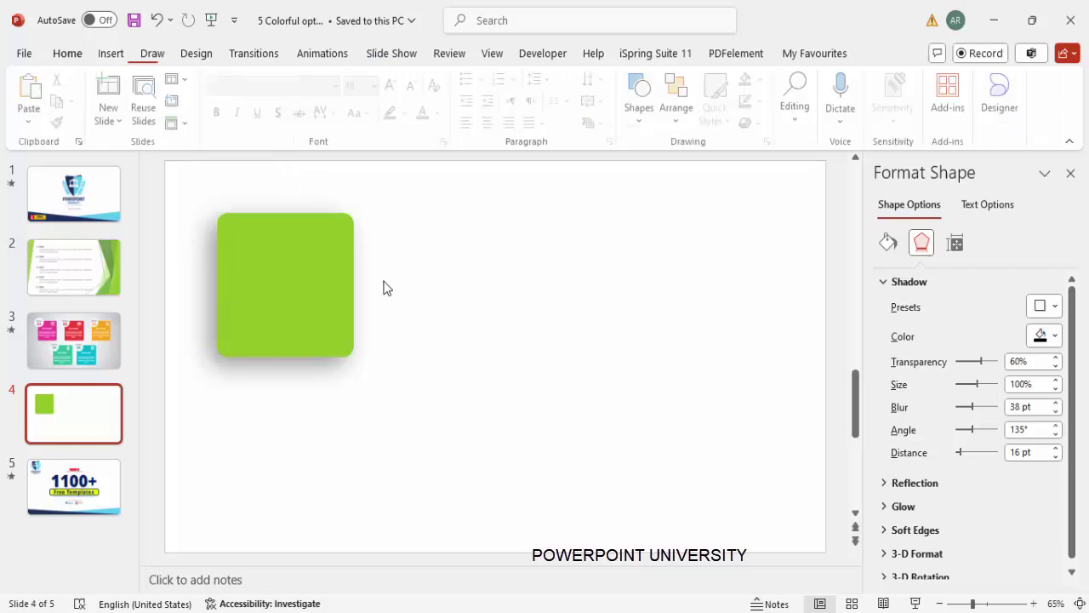
Step: Draw a white, outline-free circle over the square's top-left corner
click(110, 54)
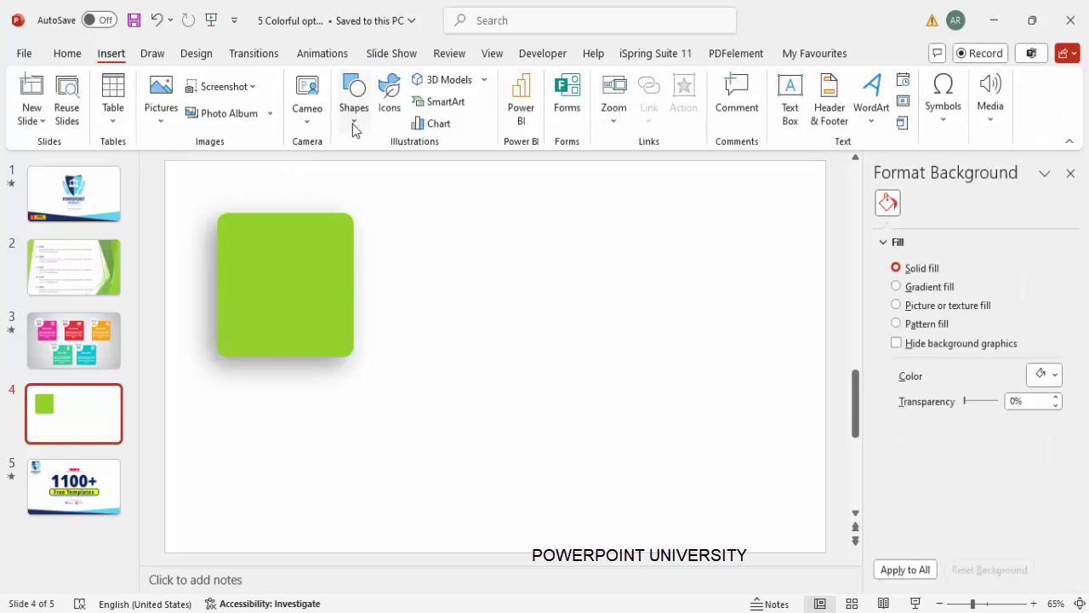
click(354, 101)
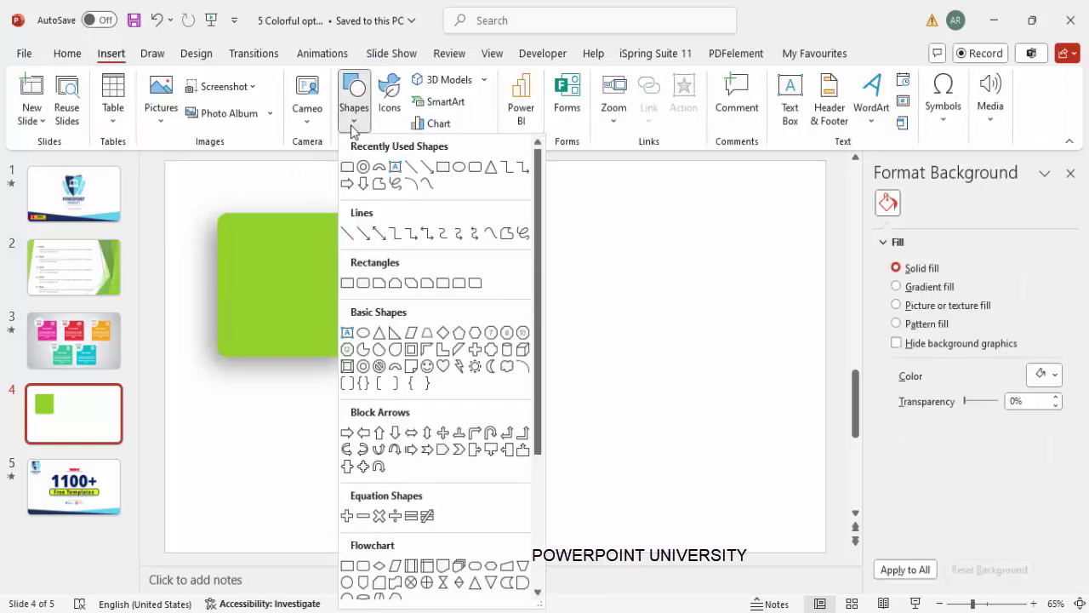
click(363, 334)
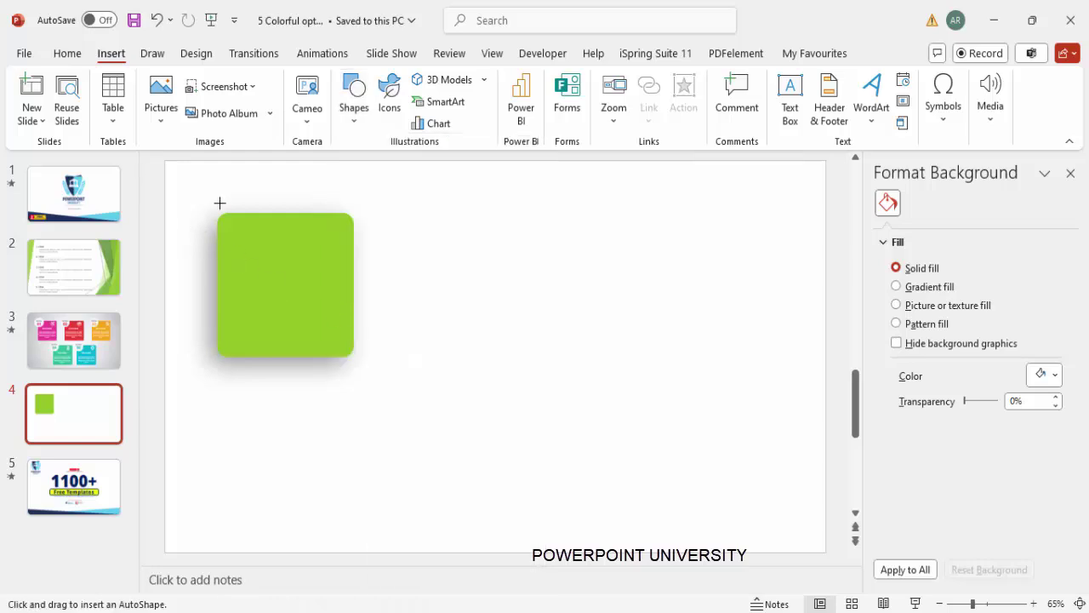
drag(219, 202, 268, 256)
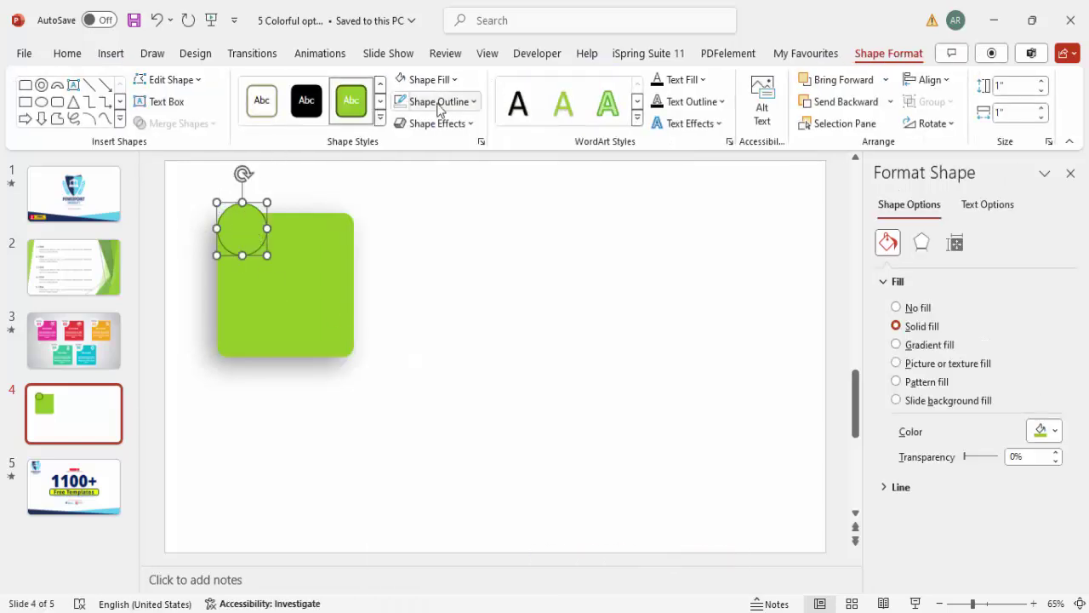
click(438, 102)
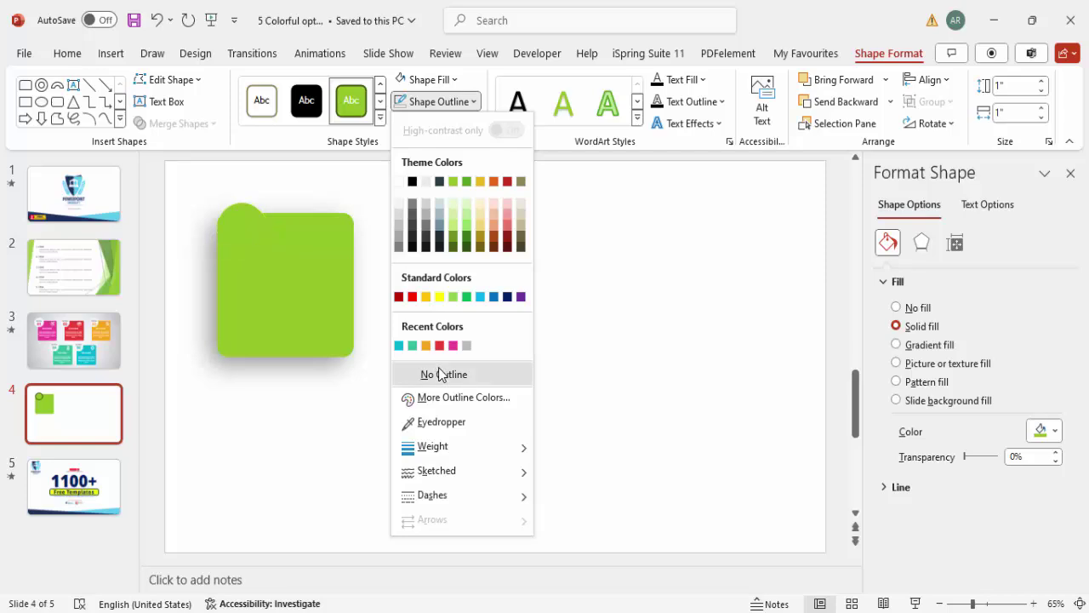
click(433, 374)
click(430, 80)
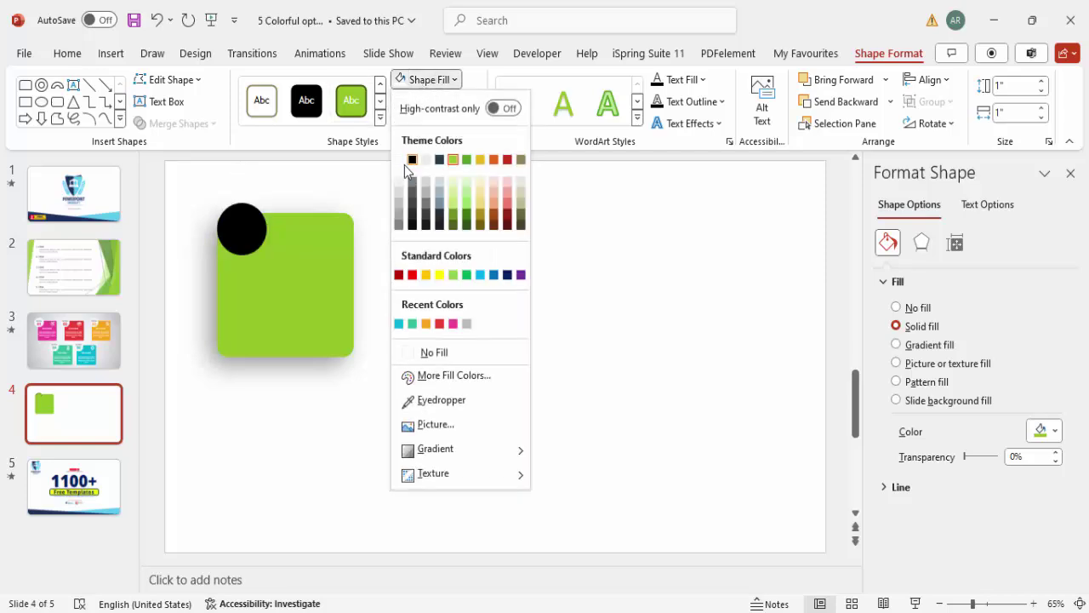
click(399, 160)
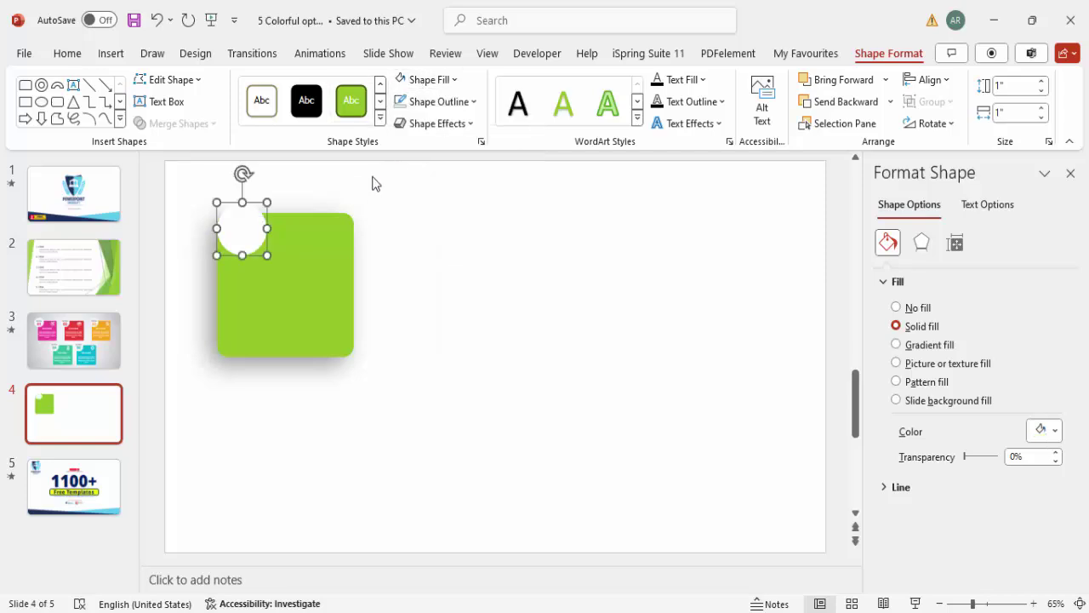
Step: Give the circle an Offset: Bottom Right shadow at 6 pt distance and settle it on the corner
click(926, 242)
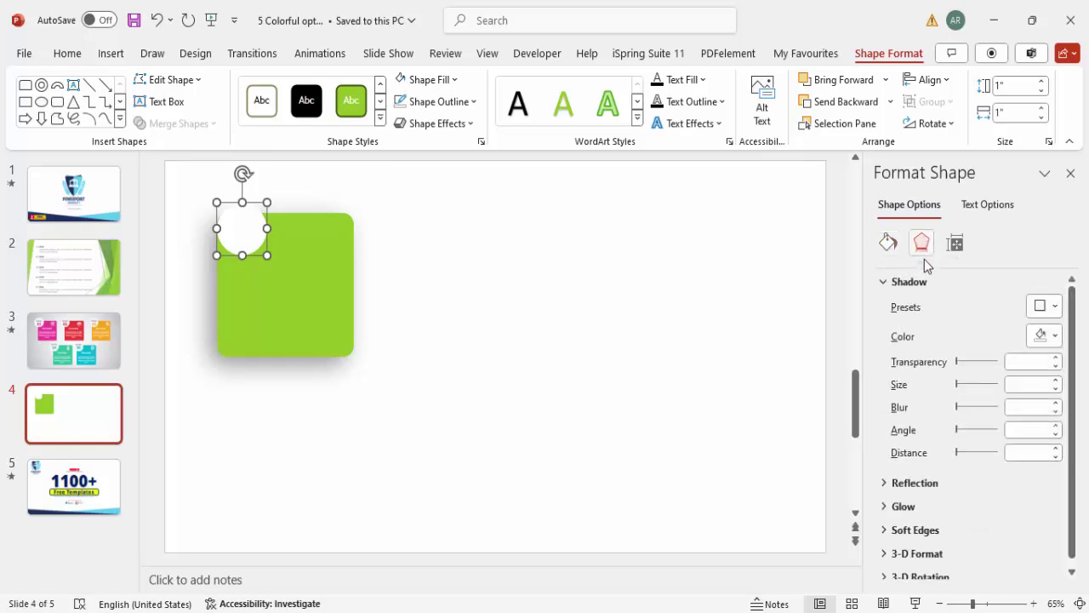
click(1044, 306)
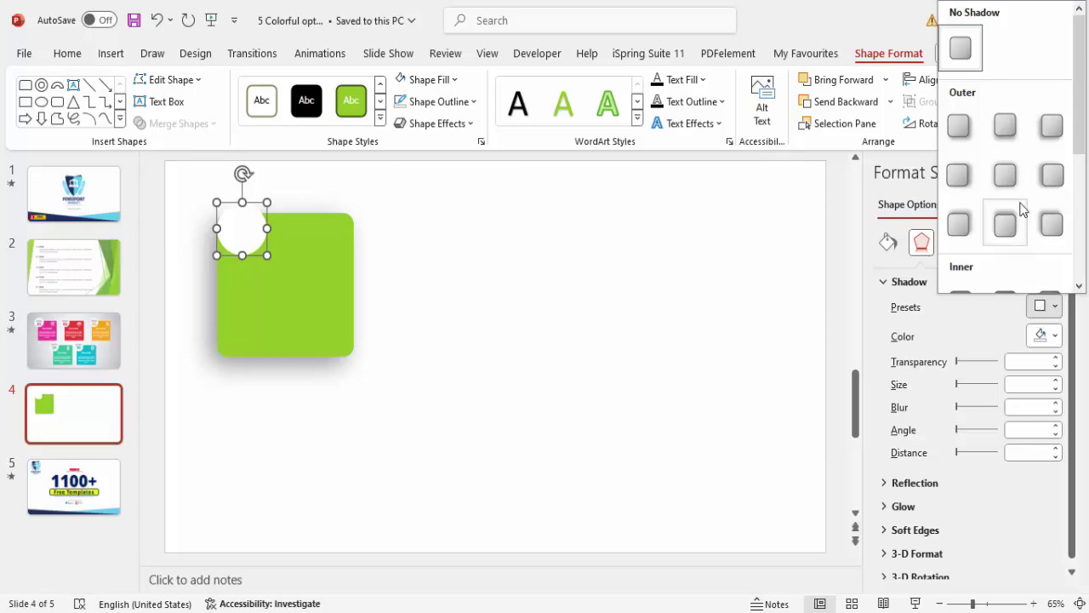
click(959, 126)
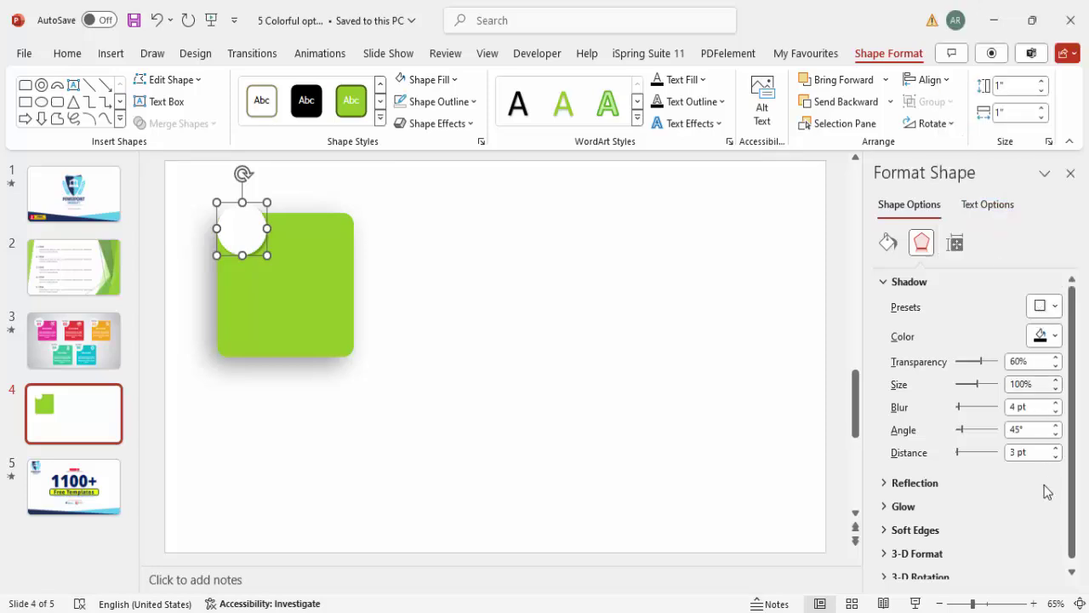
click(1056, 449)
click(1056, 448)
click(1056, 448)
mouse_move(236, 230)
mouse_down()
mouse_move(204, 219)
mouse_move(231, 221)
mouse_up()
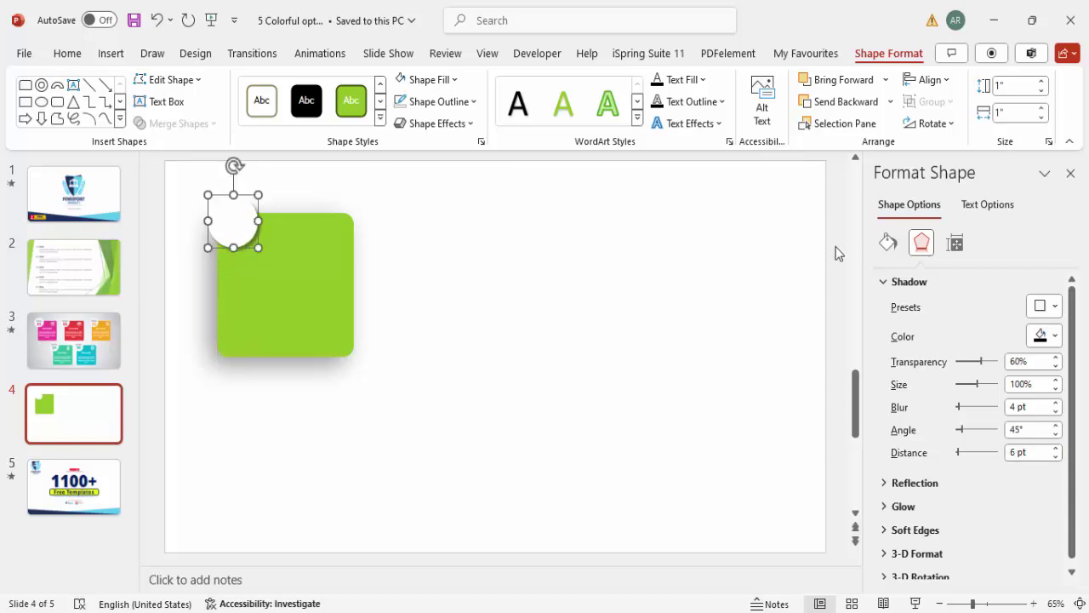
click(627, 267)
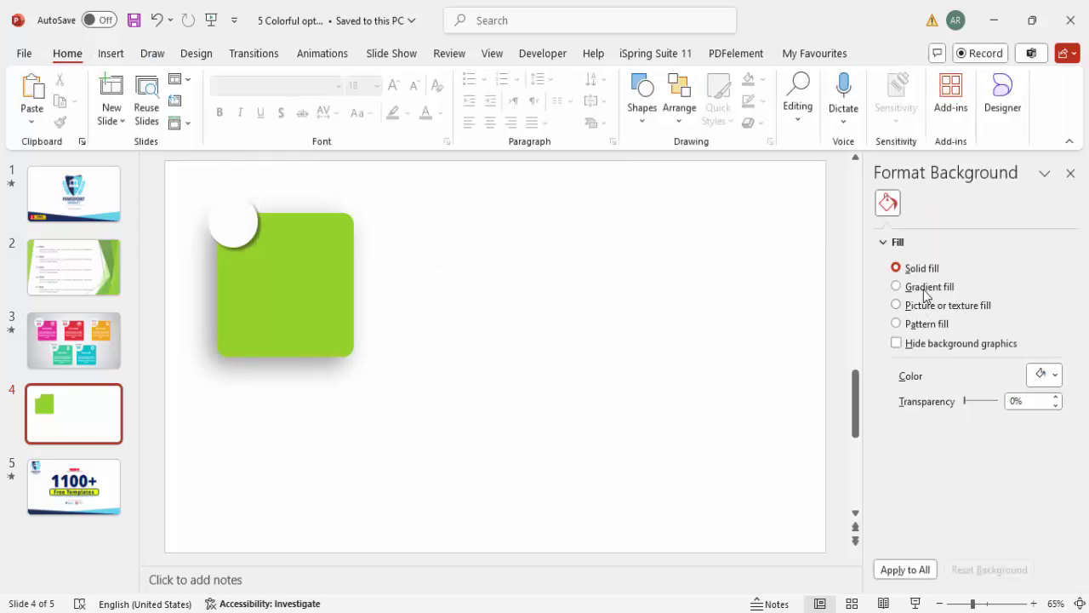
Step: Fill the slide background with a grey Radial gradient set to From Center
click(926, 288)
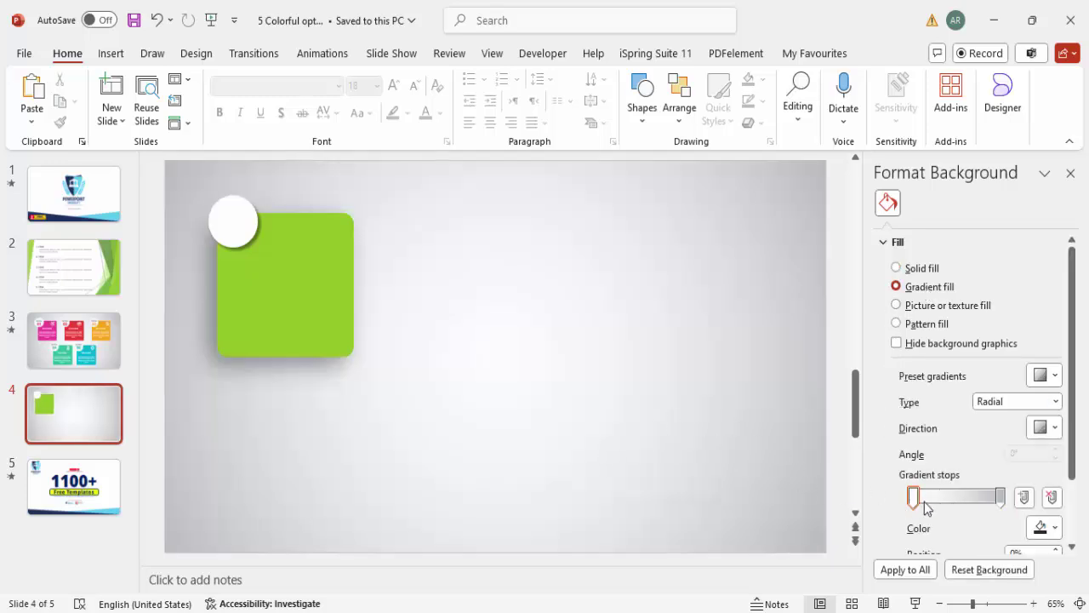
click(1001, 498)
click(913, 498)
click(1010, 408)
click(1005, 441)
click(1050, 429)
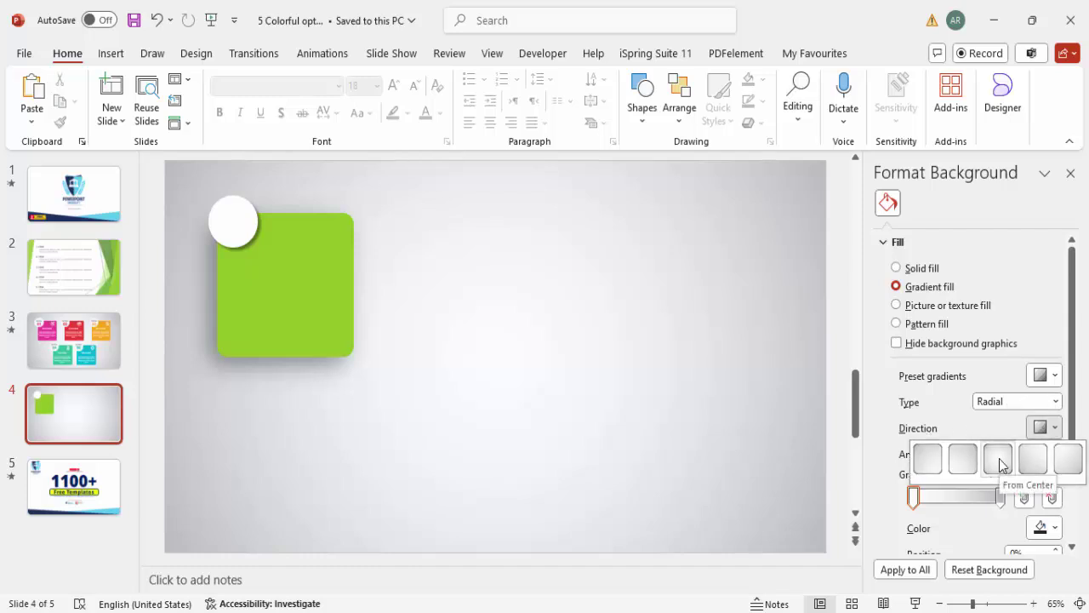
click(999, 460)
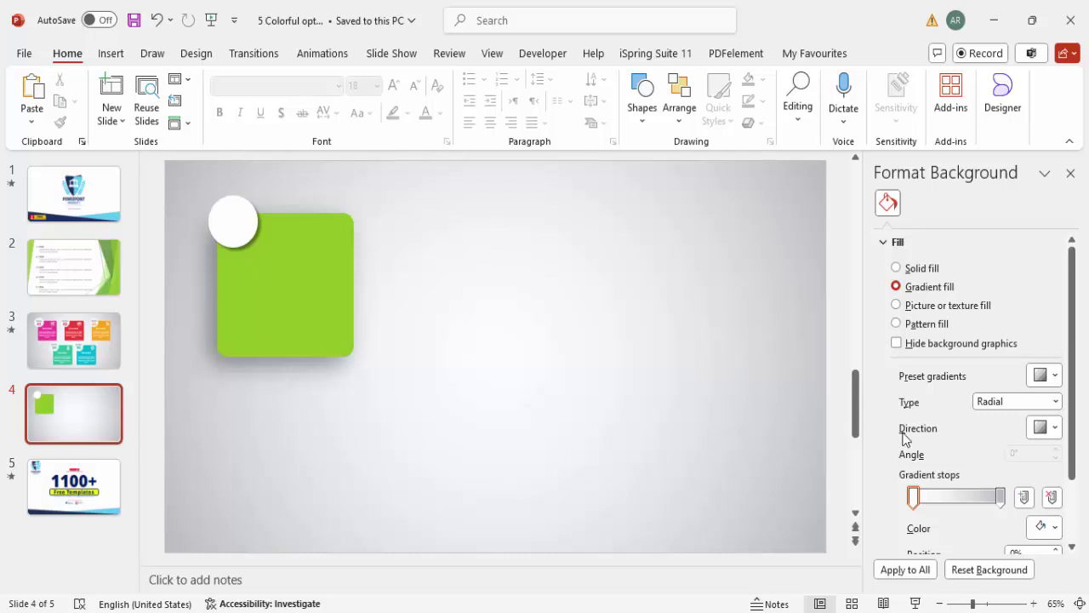
click(234, 223)
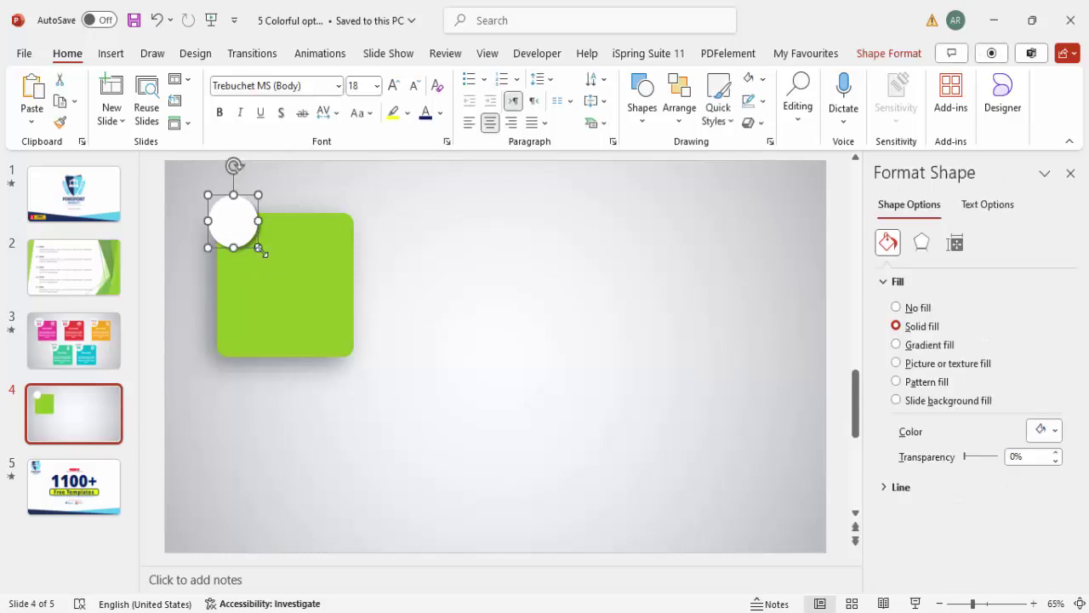
Step: Enlarge the white circle slightly, comparing it with the finished cards on slide 3
drag(259, 247, 244, 235)
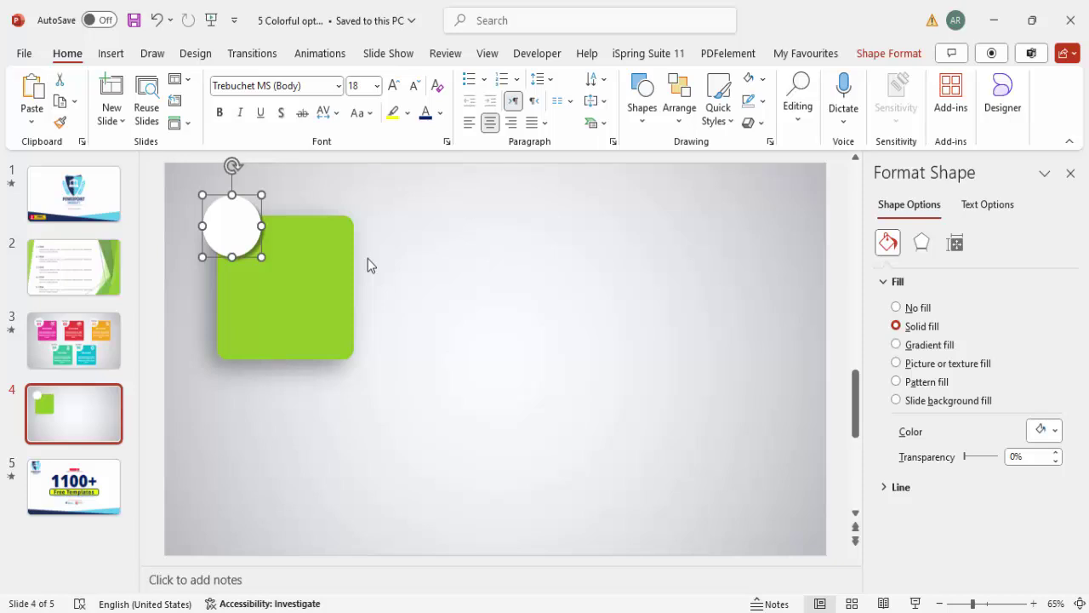
click(98, 339)
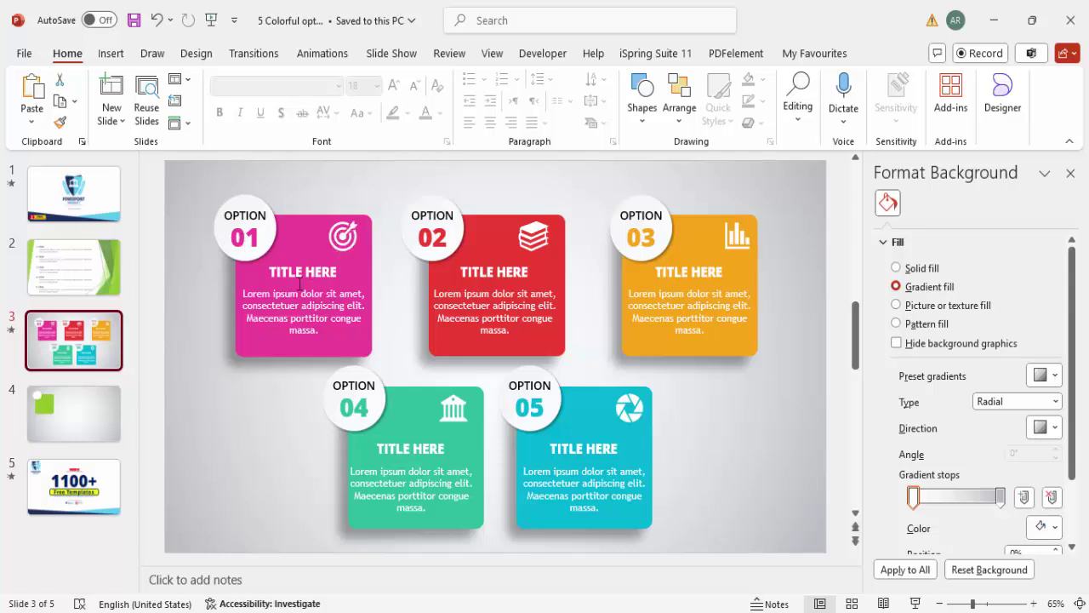
click(63, 402)
click(102, 55)
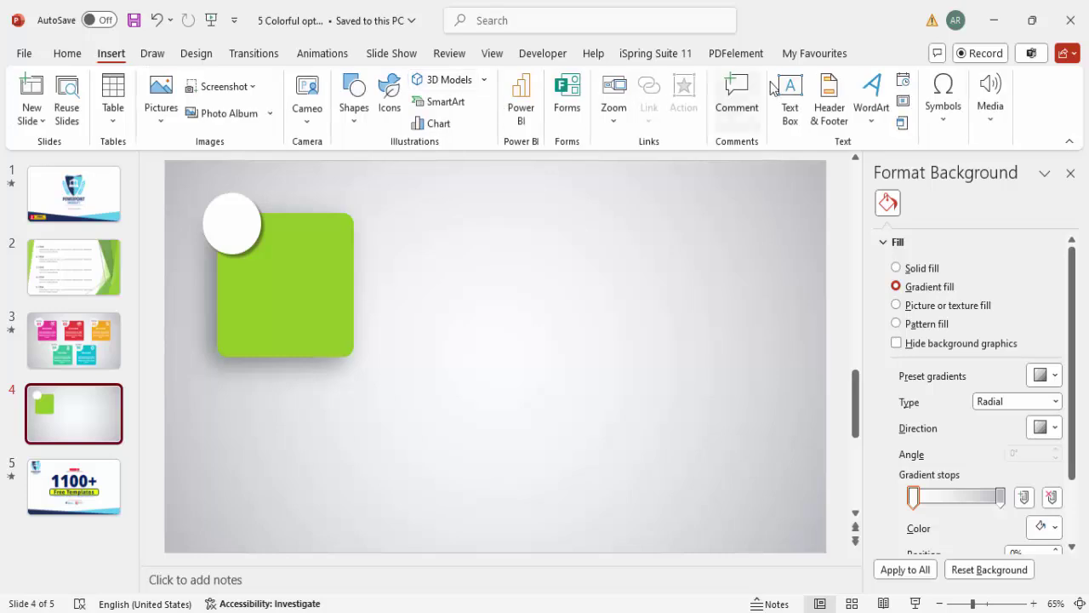
Step: Add a centred OPTION text box over the circle in Open Sans at 14 pt
click(790, 94)
drag(212, 219, 262, 232)
text(0PTION)
click(256, 218)
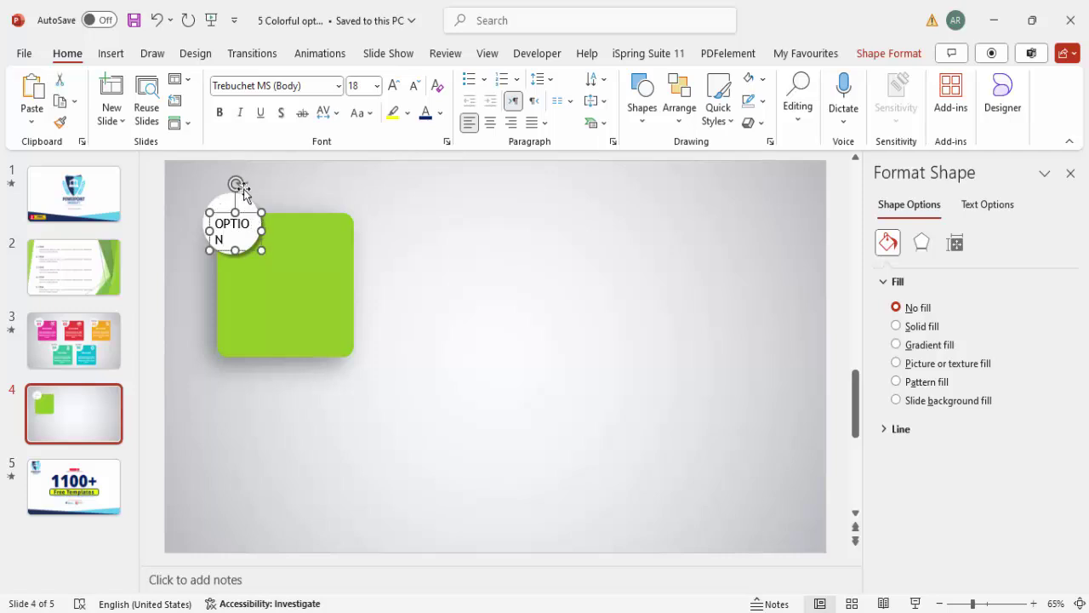
click(300, 86)
text(Open Sans)
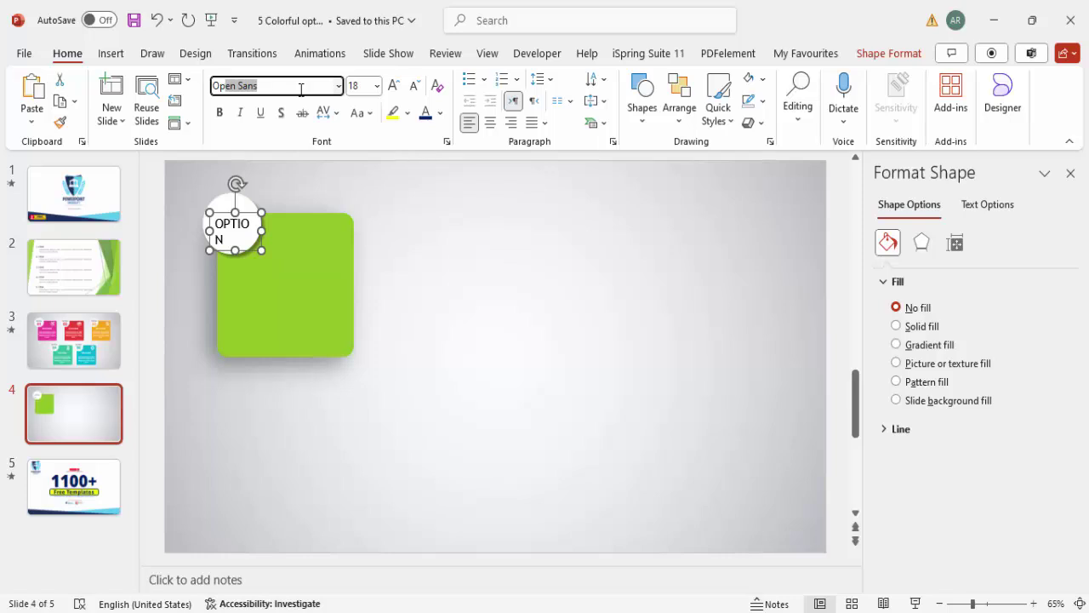
key(Return)
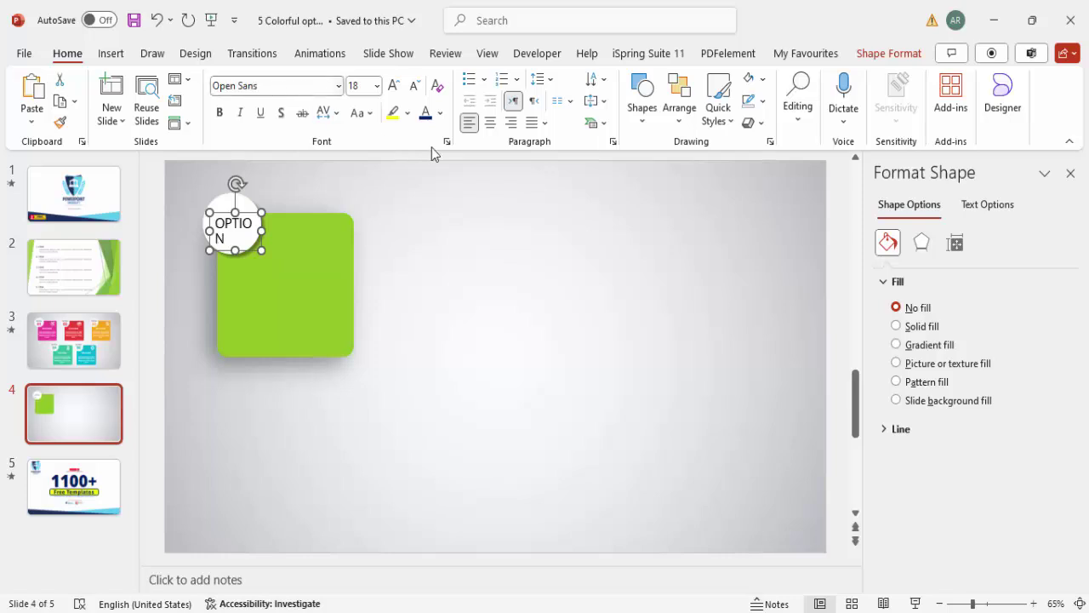
click(489, 123)
click(415, 86)
click(414, 86)
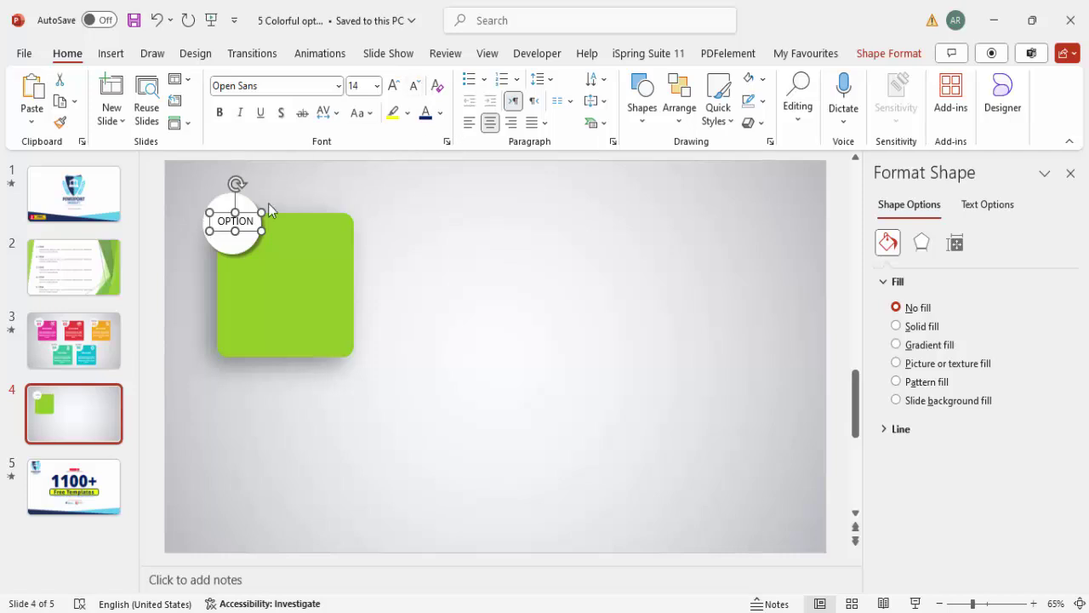
mouse_move(249, 218)
mouse_down()
mouse_move(240, 212)
mouse_move(248, 217)
mouse_up()
Step: Switch OPTION to Open Sans Semibold and reposition it on the circle
click(273, 85)
click(272, 86)
text(Semibold)
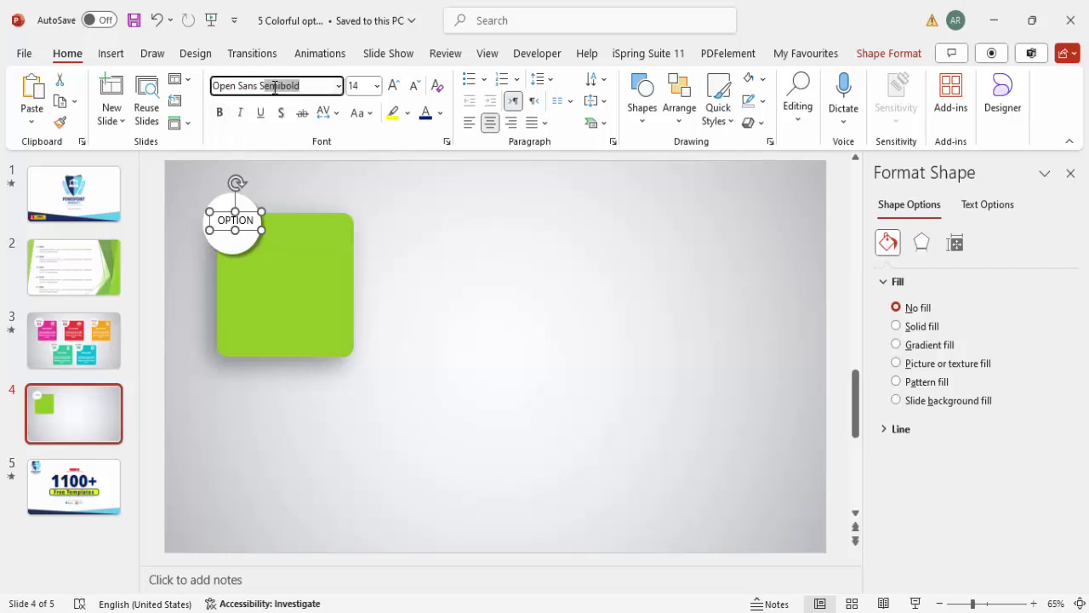
key(Return)
mouse_move(246, 212)
mouse_down()
mouse_move(261, 215)
mouse_move(248, 227)
mouse_up()
Step: Add a light-green 01 in Open Sans Extrabold 36 pt beneath OPTION
text(01)
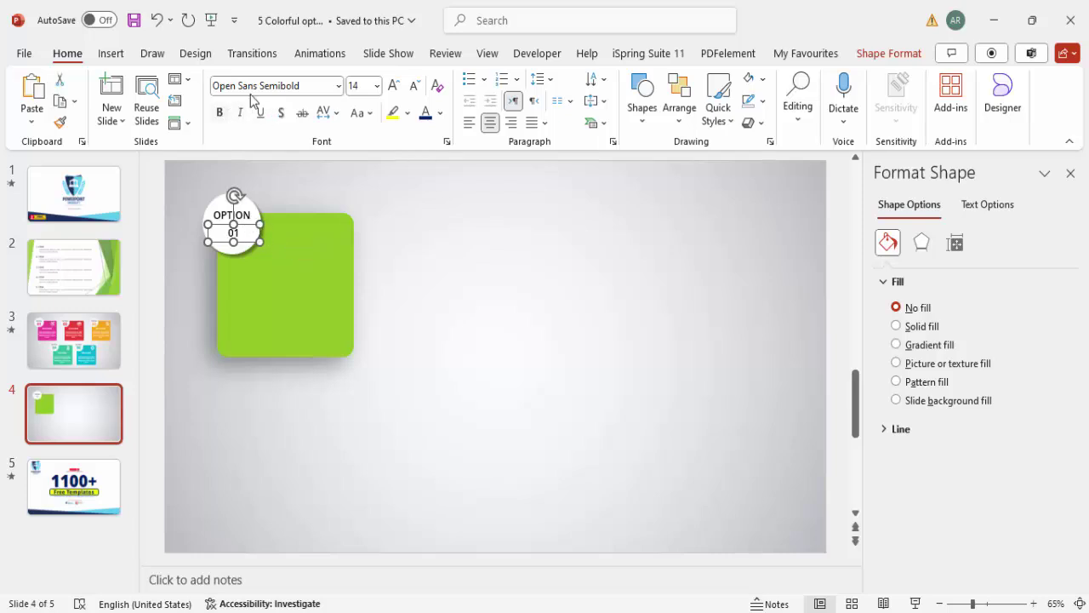
double_click(294, 89)
text(Extrabold)
key(Return)
click(394, 86)
click(393, 86)
click(394, 86)
click(394, 86)
click(394, 86)
click(393, 86)
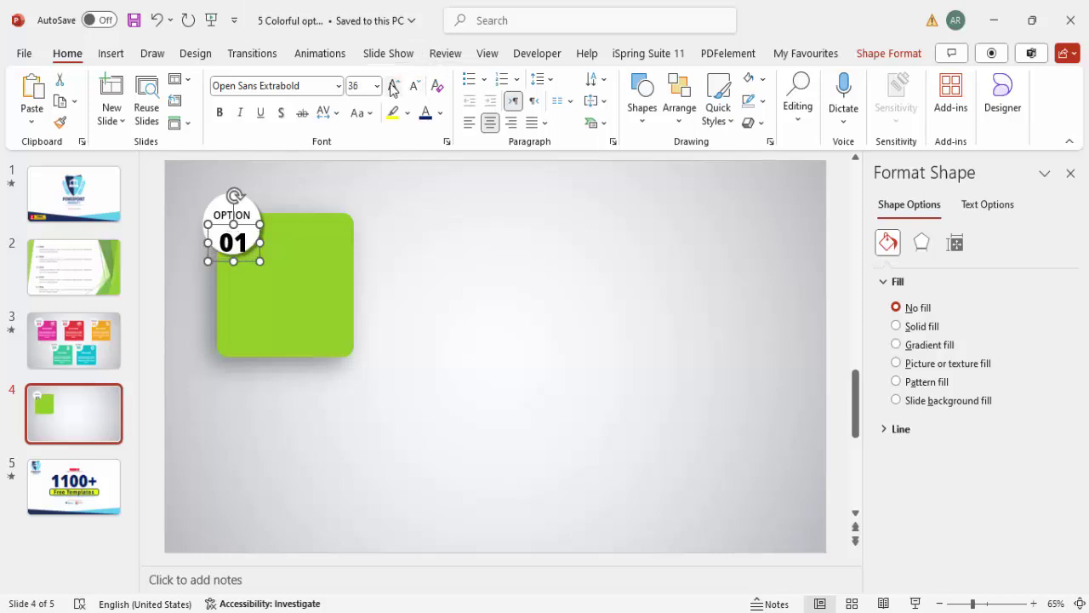
drag(245, 227, 244, 217)
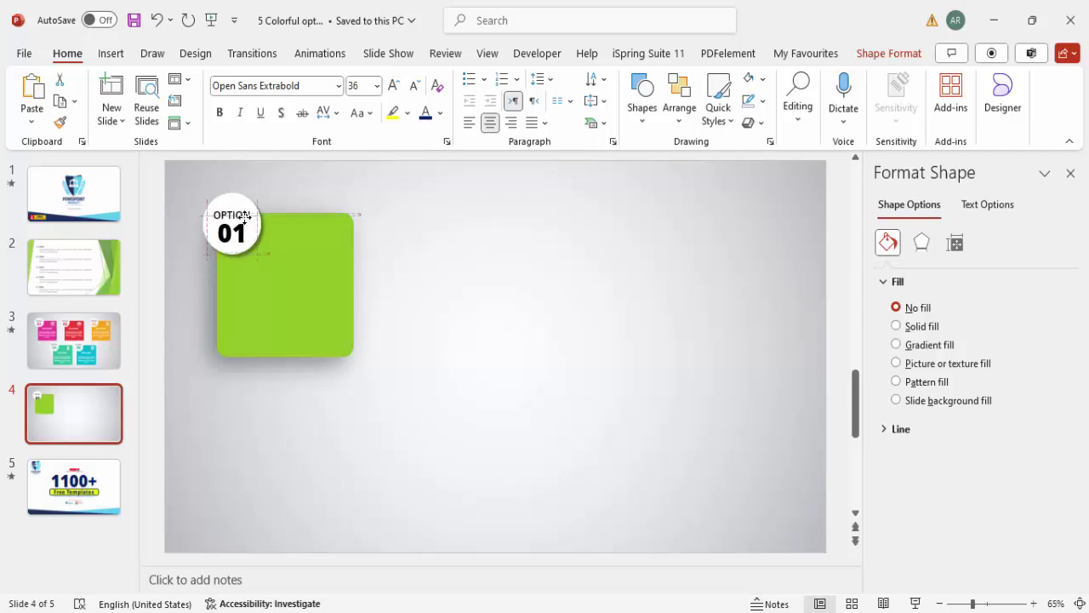
drag(244, 217, 246, 218)
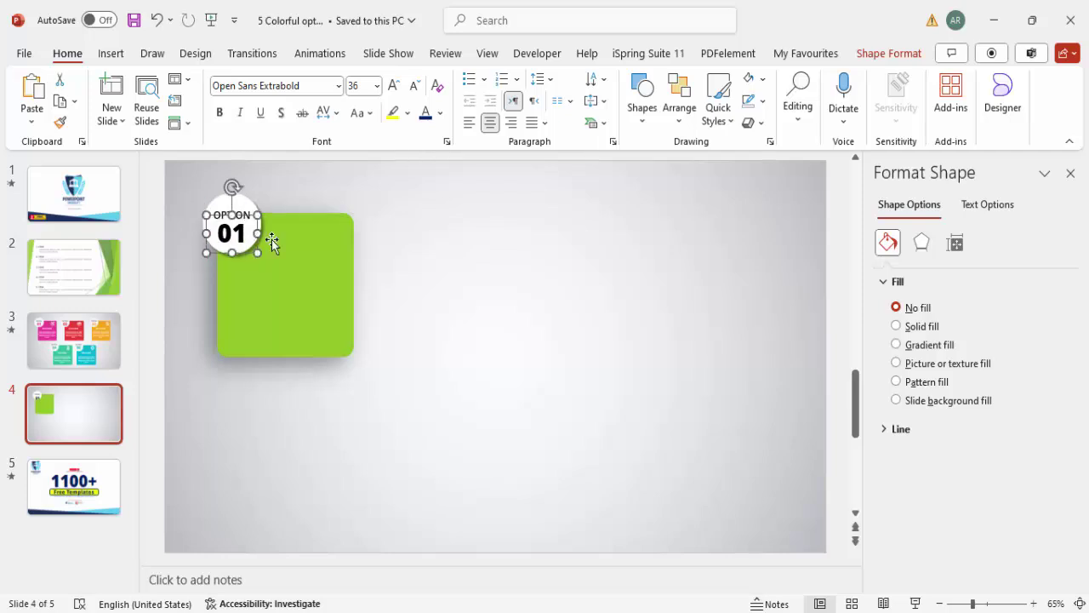
click(440, 114)
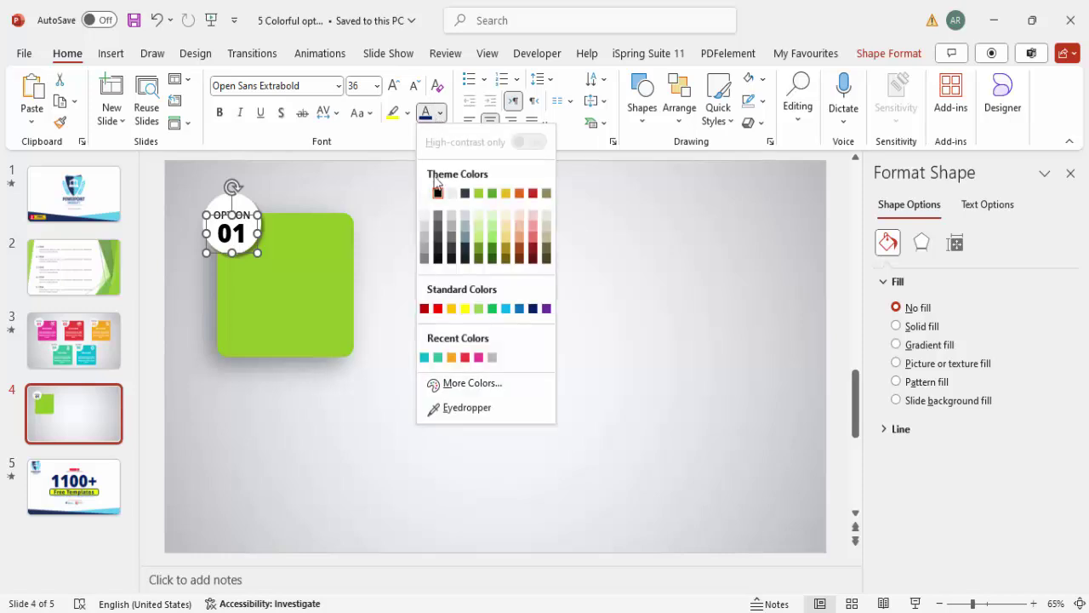
click(479, 309)
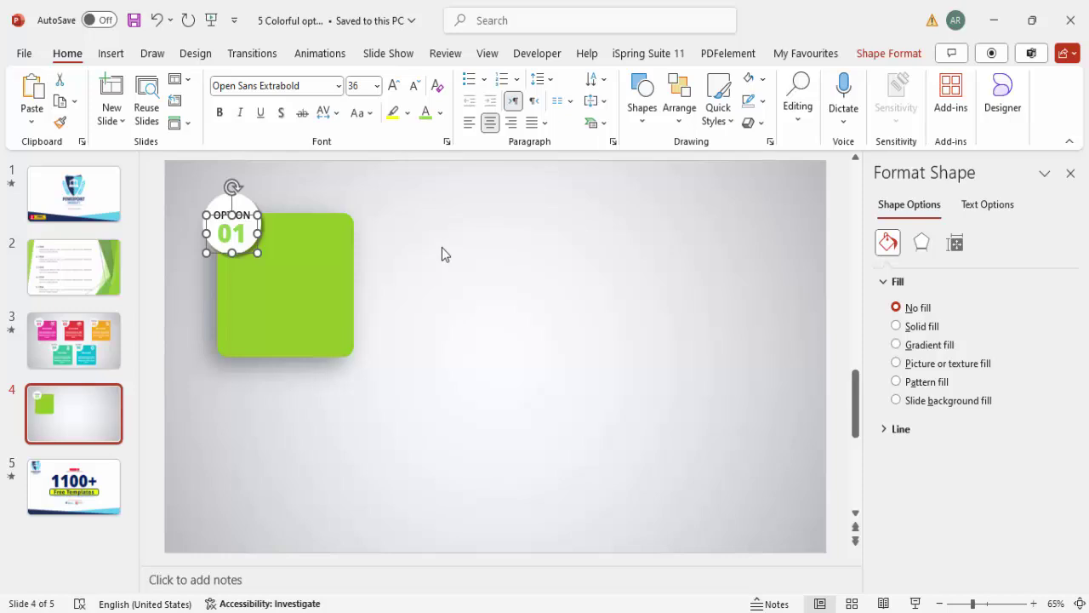
click(393, 234)
click(111, 54)
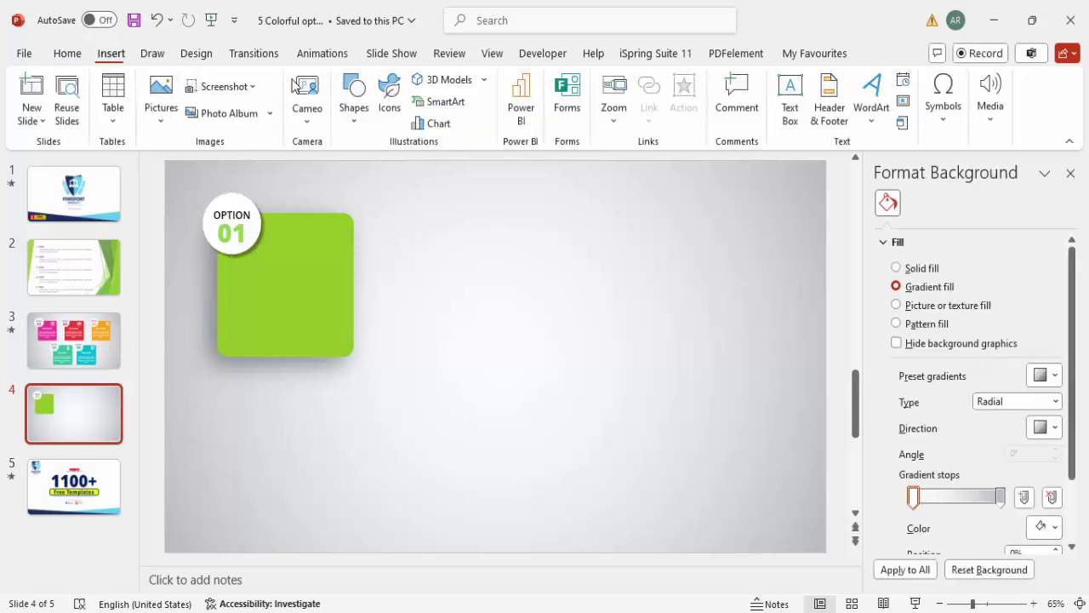
Step: Insert the camera-aperture icon from the stock icon library
click(390, 92)
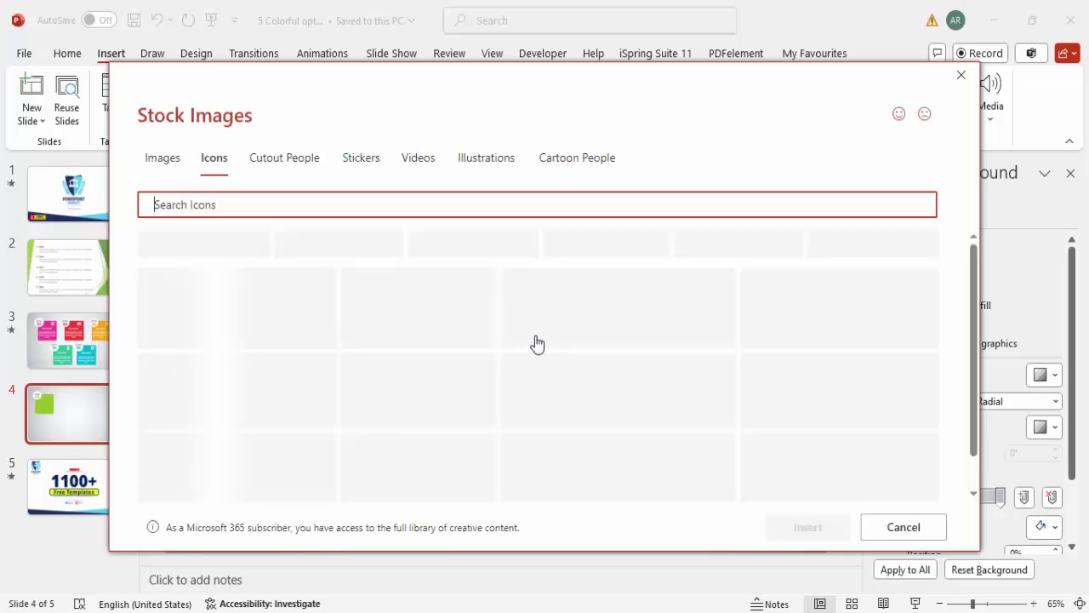
scroll(522, 397, down, 5)
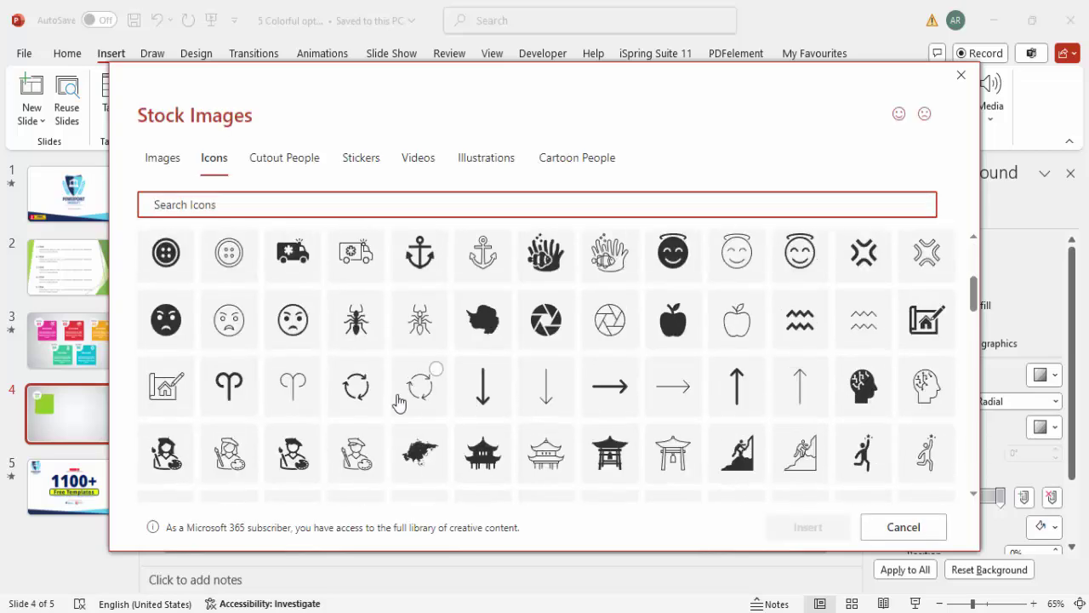
click(548, 336)
click(807, 527)
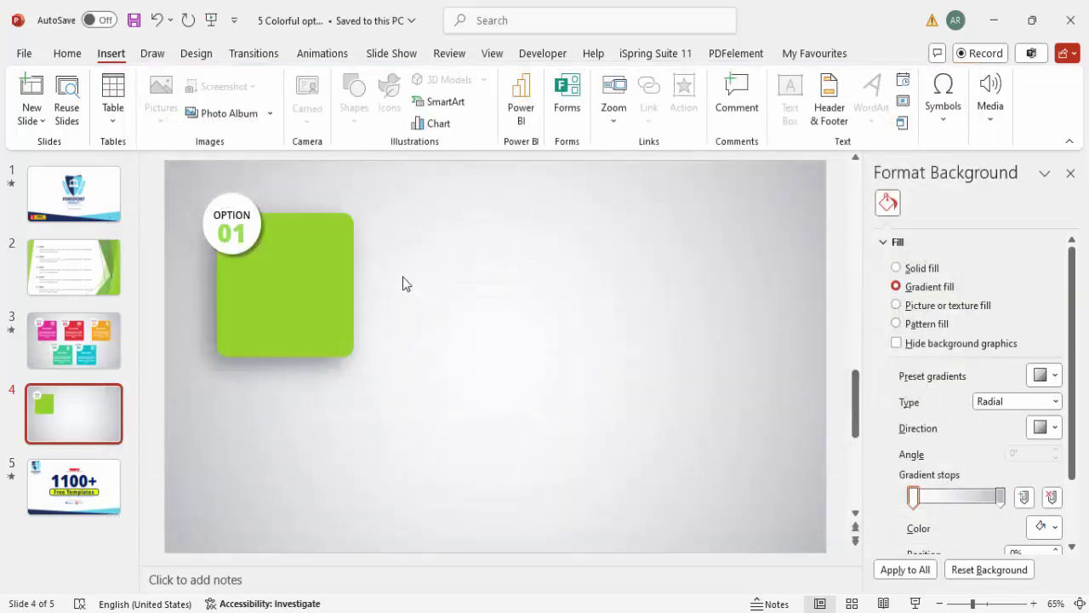
Step: Shrink the icon to 0.6 inches, colour it white, and move it to the card's top-right
click(999, 84)
key(Return)
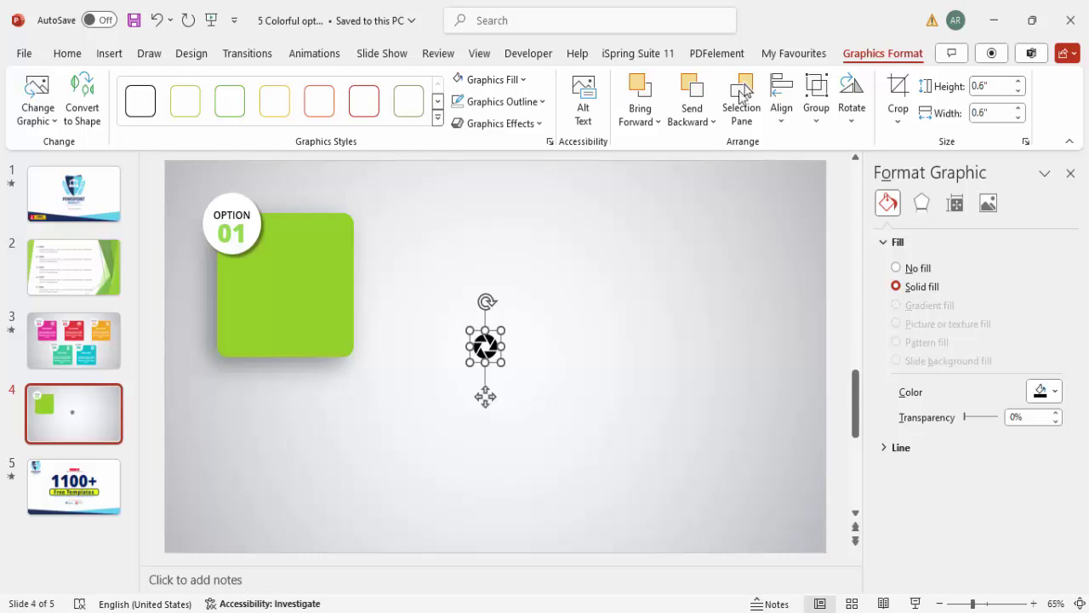
click(473, 79)
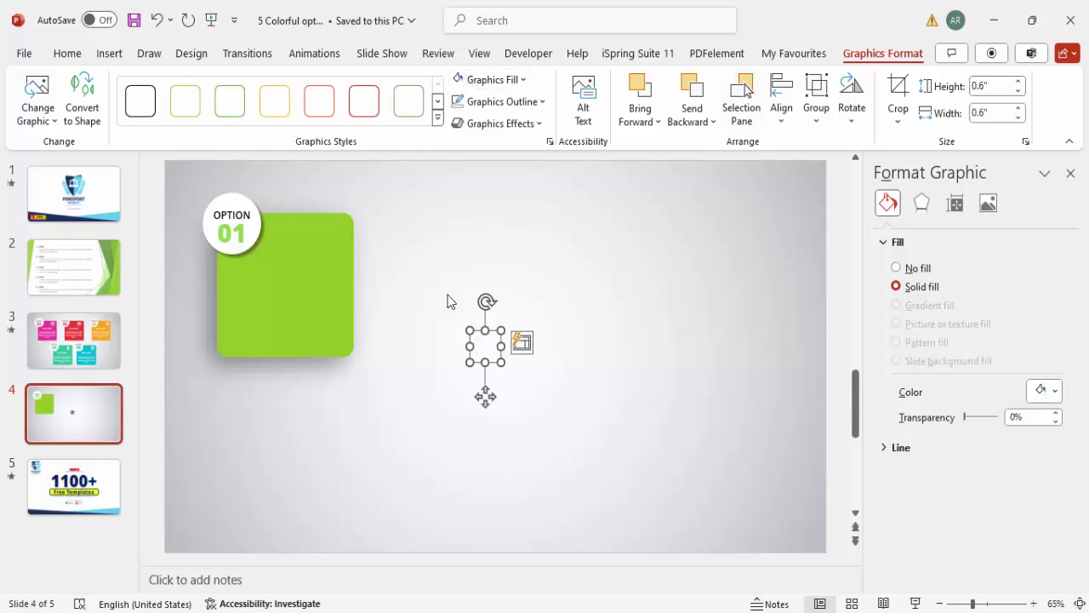
drag(485, 394, 332, 284)
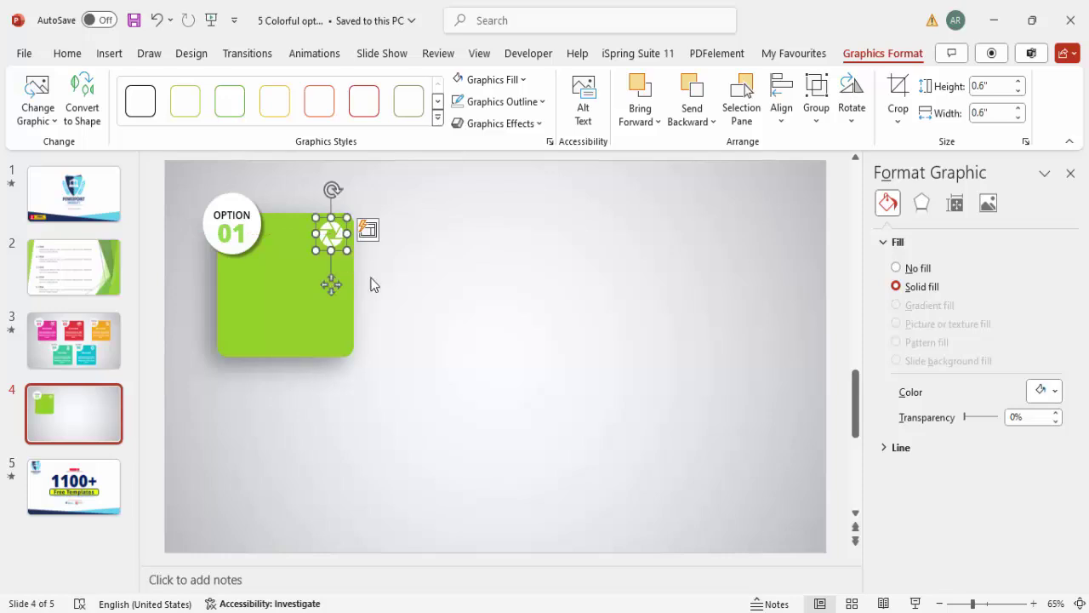
Step: Add a TITLE text box on the green card
click(110, 54)
click(790, 98)
drag(232, 276, 339, 294)
text(T)
click(306, 275)
click(297, 283)
Step: Set TITLE to white, centred Open Sans Extrabold and move it up beneath the icon
click(324, 88)
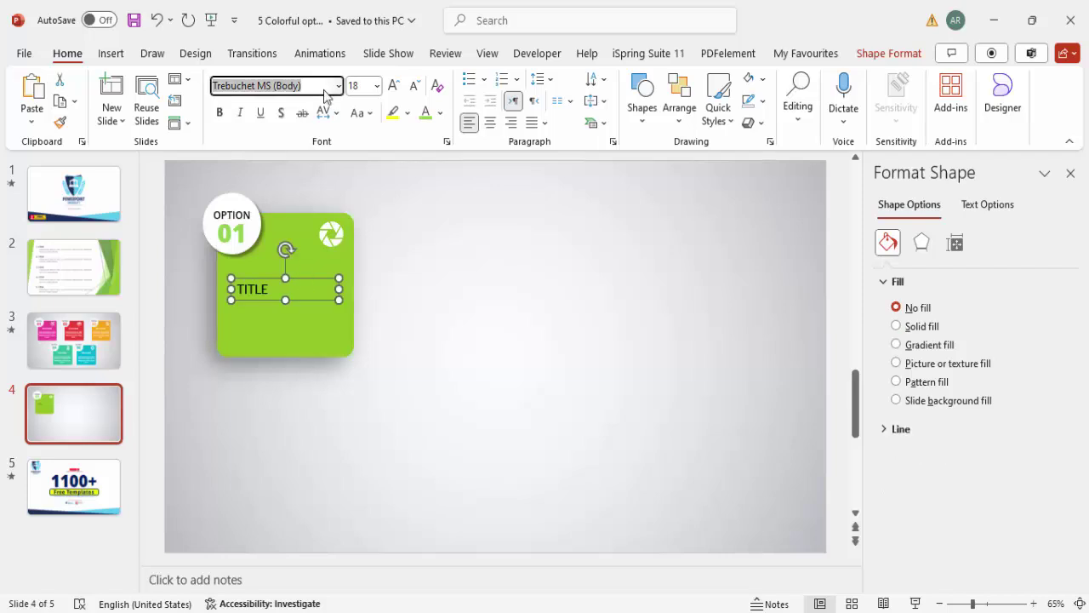
text(Open Sans Extrabold)
key(Return)
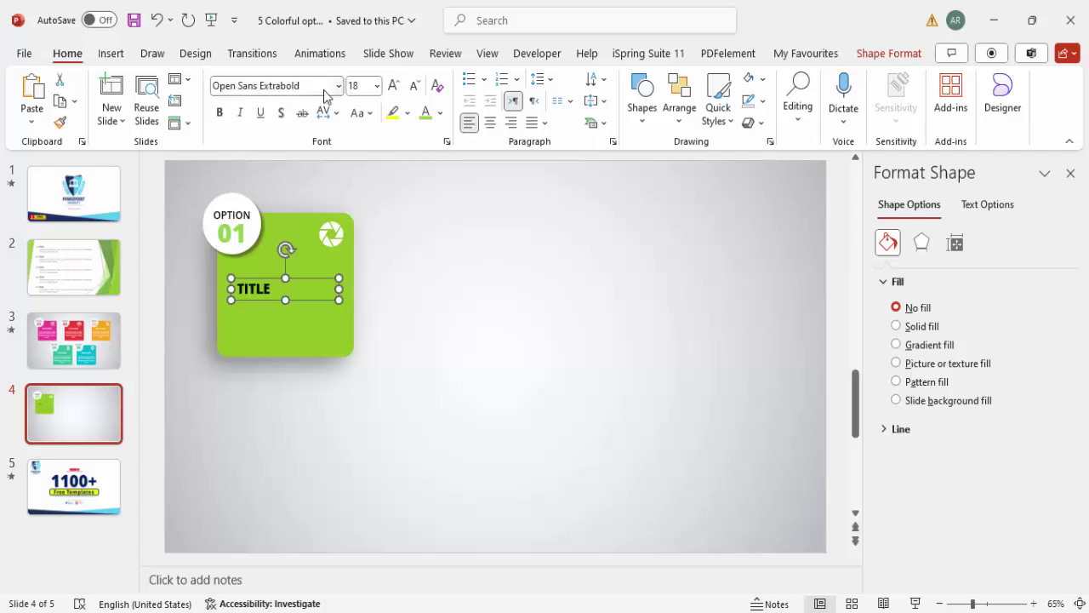
click(489, 122)
click(440, 113)
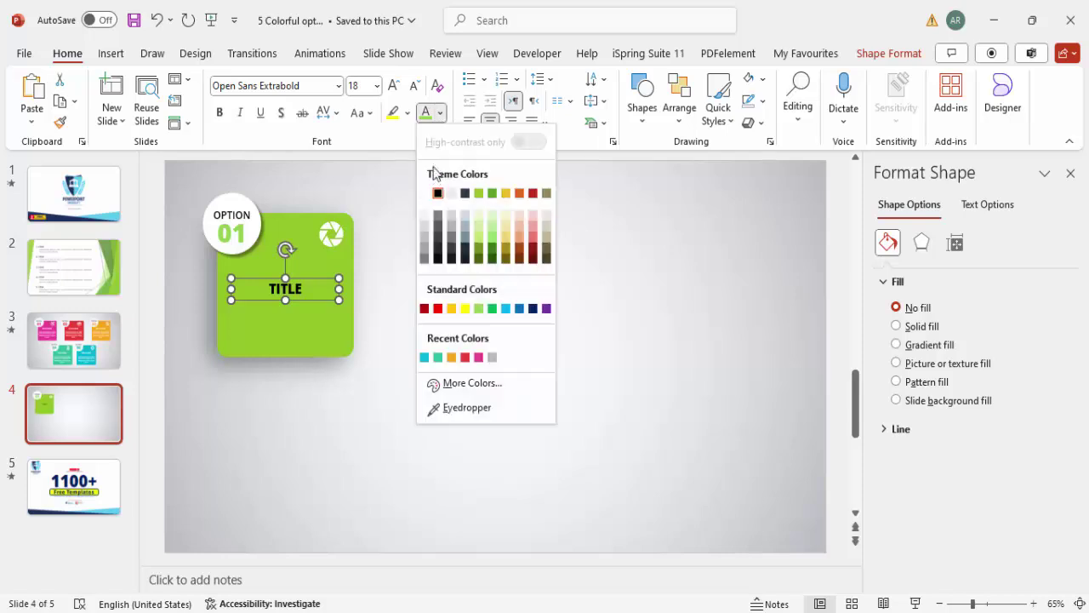
click(425, 194)
drag(307, 284, 300, 259)
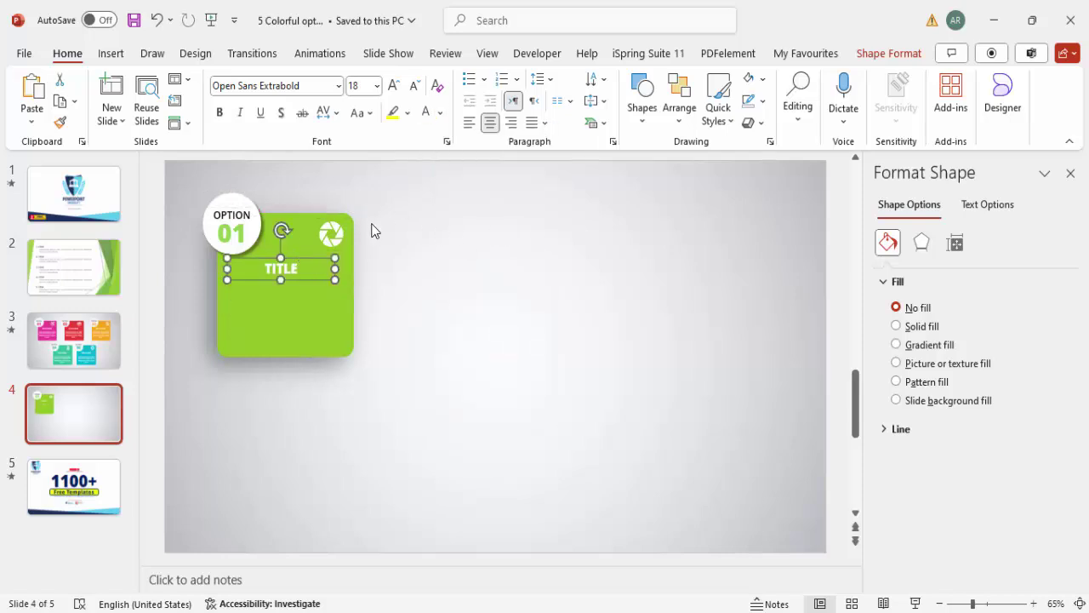
click(117, 54)
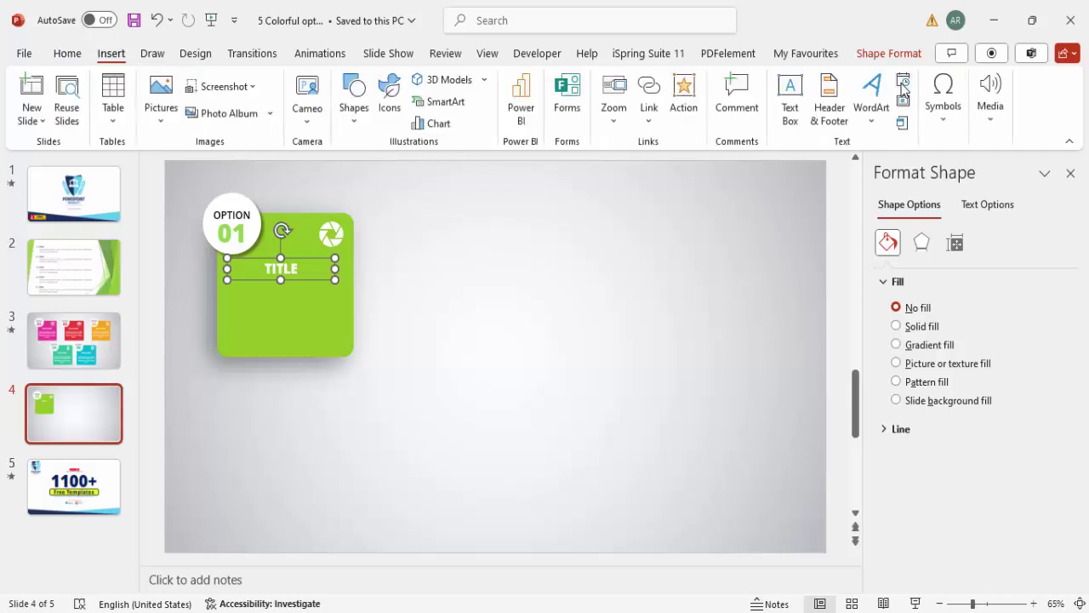
Step: Add a =lorem(1) paragraph below TITLE, trimming everything from Fusce onward
click(790, 98)
drag(232, 295, 333, 354)
text(=lorem(1))
key(Return)
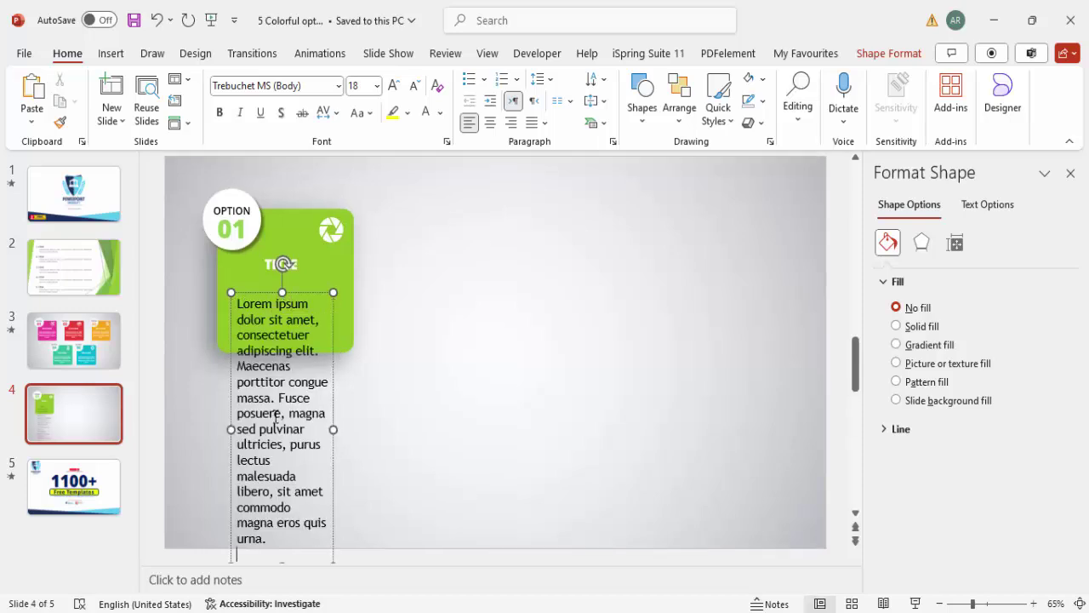
drag(281, 398, 274, 541)
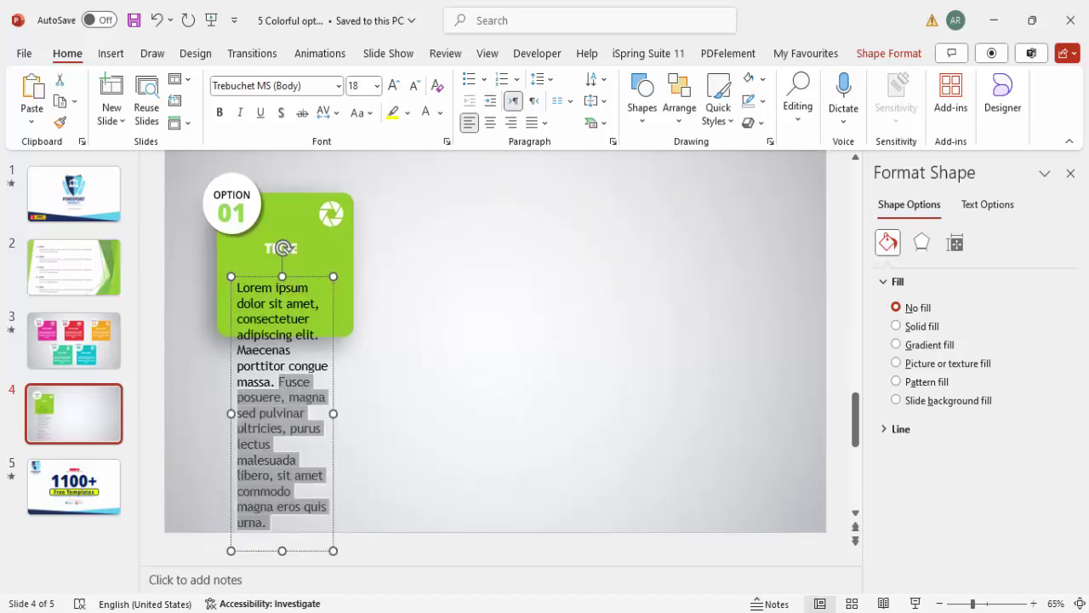
key(Delete)
Step: Make the paragraph centred, white, 14 pt, and widen its box to fit the card
click(307, 298)
click(491, 123)
click(416, 86)
click(415, 86)
click(415, 86)
click(415, 86)
click(426, 114)
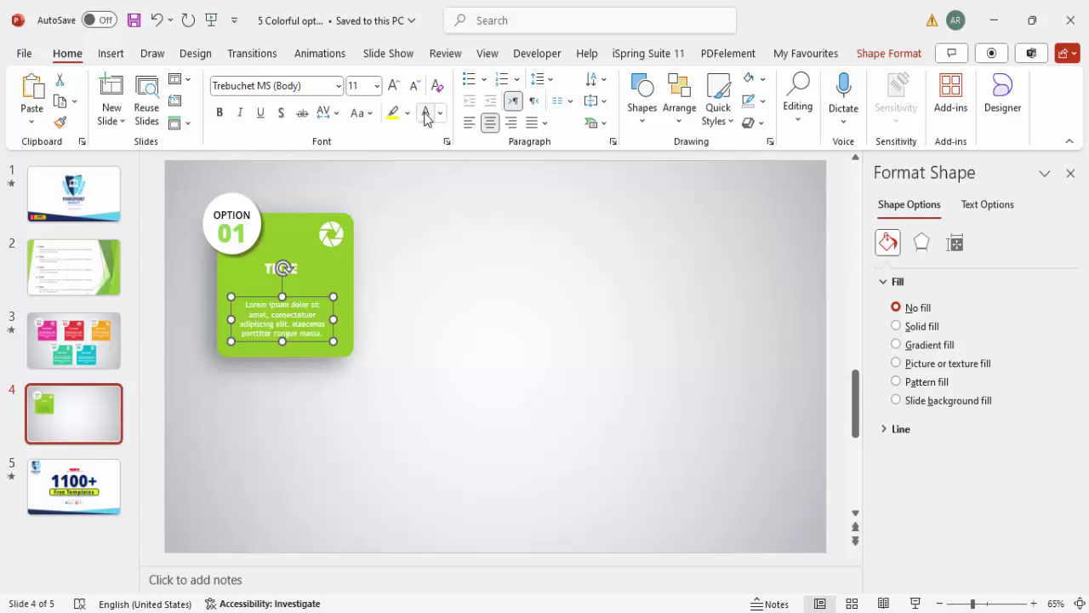
drag(337, 319, 327, 283)
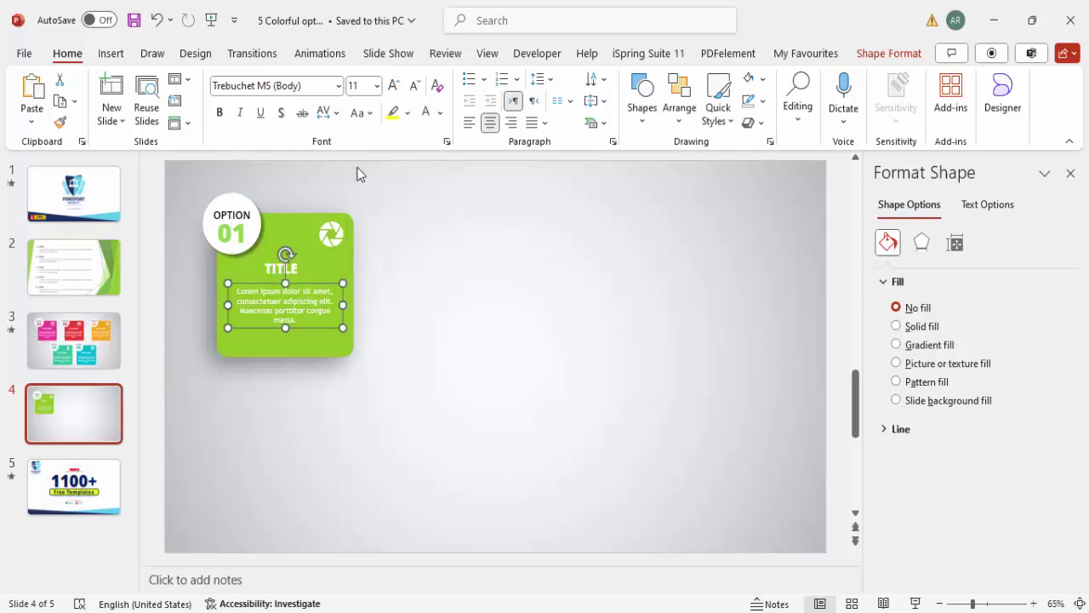
click(391, 86)
click(391, 86)
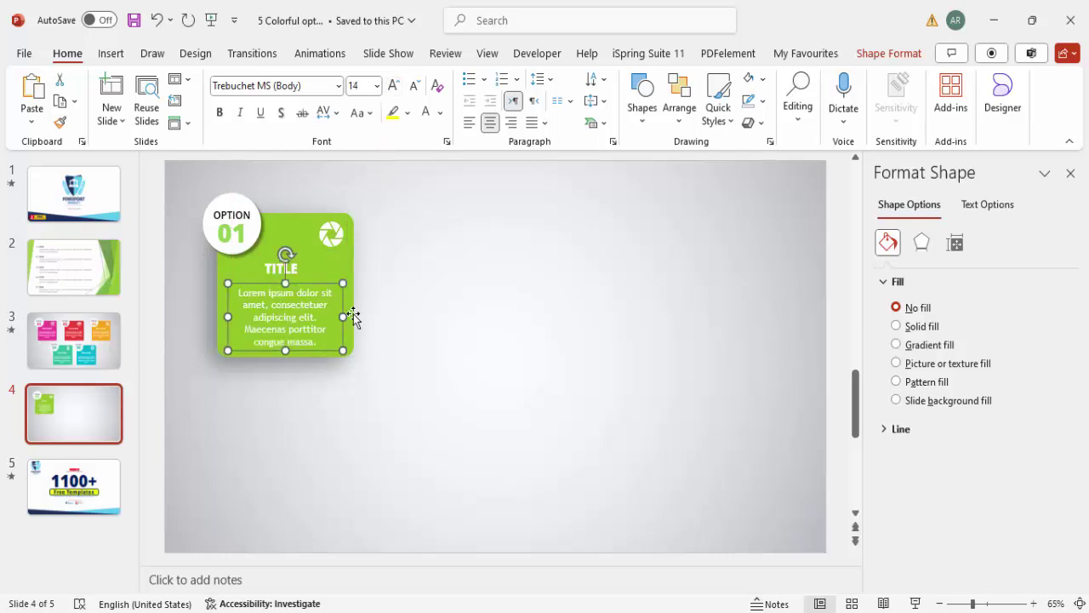
drag(343, 317, 327, 281)
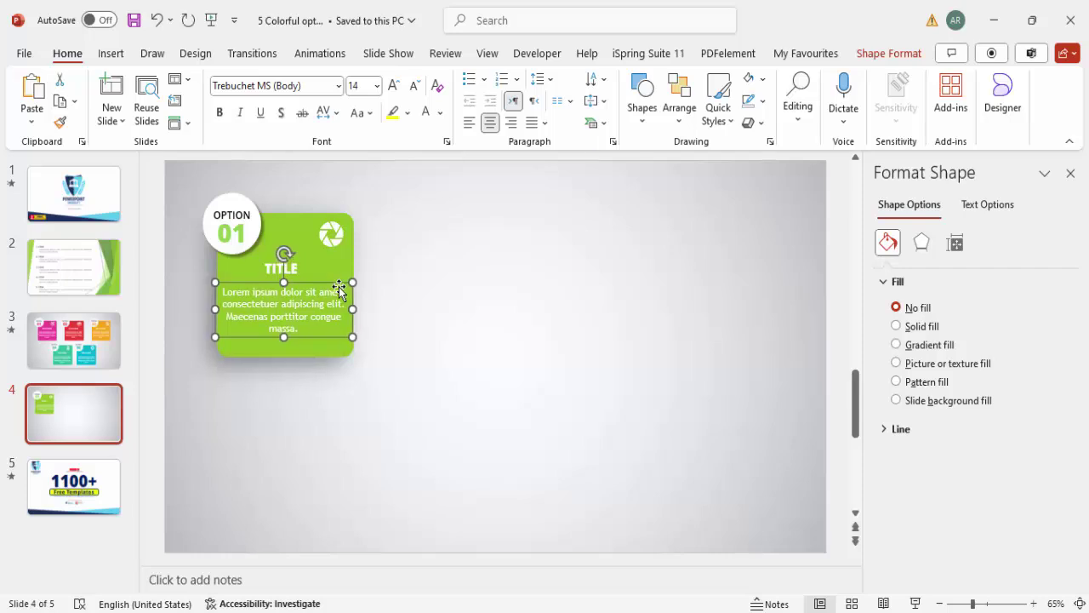
drag(186, 181, 280, 273)
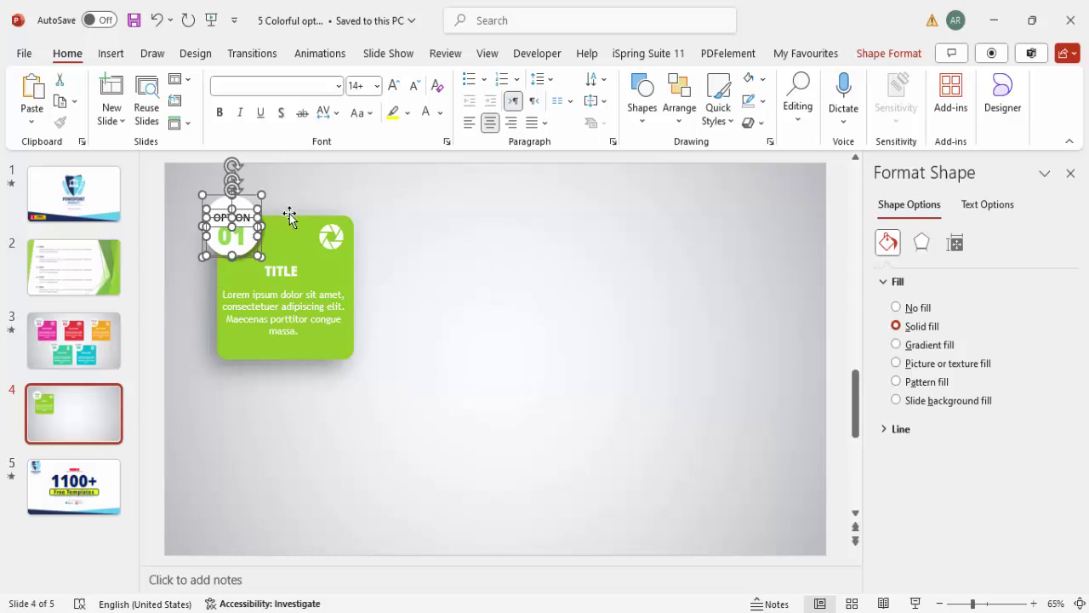
Step: Group the OPTION 01 badge pieces, then group the green card with its icon, title and body
key(ctrl+g)
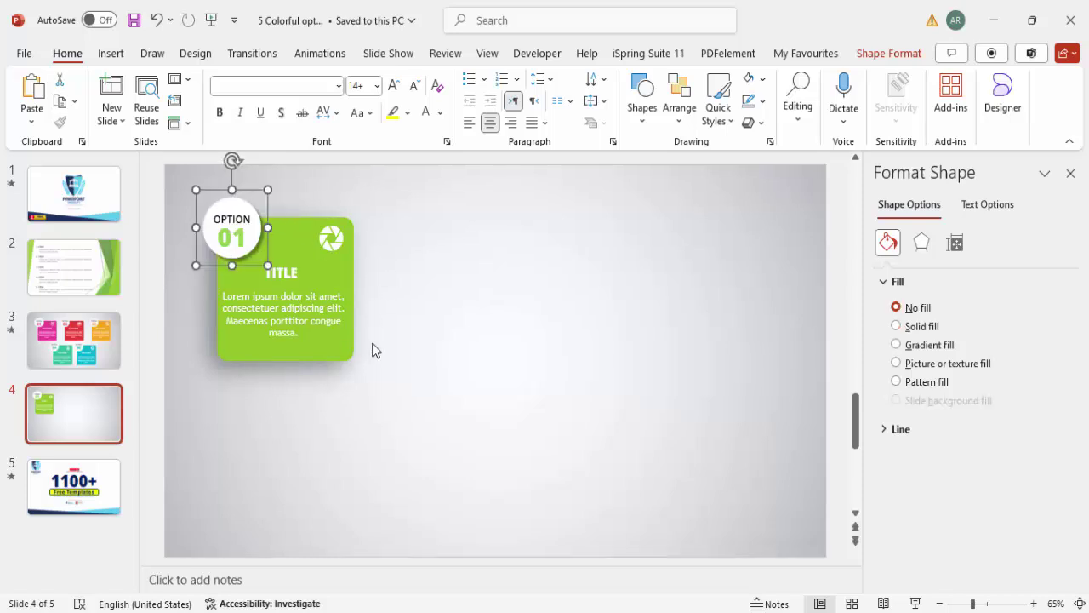
click(337, 235)
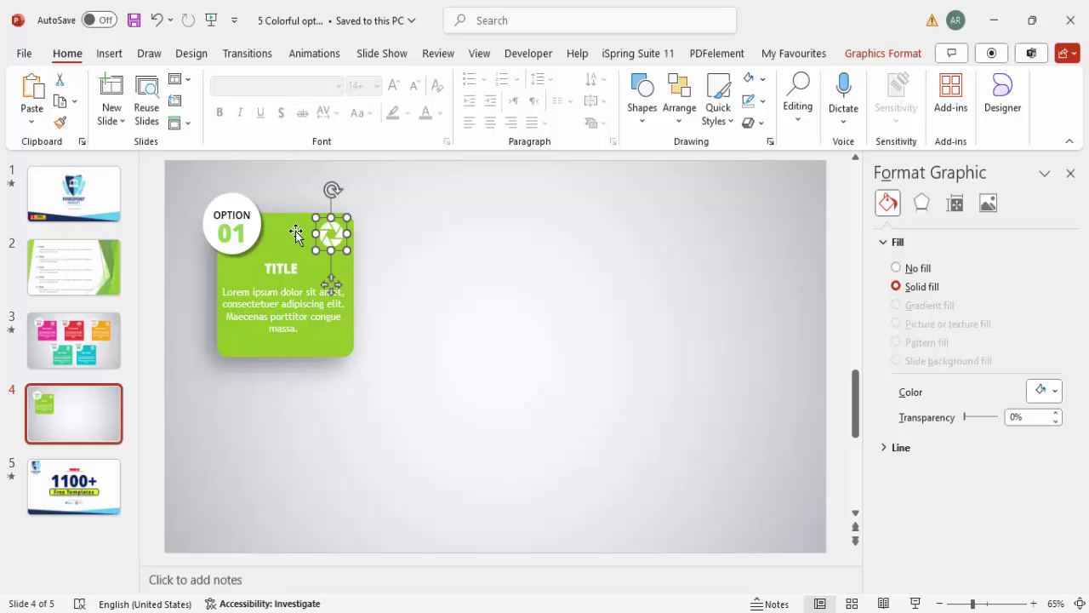
shift+click(296, 233)
shift+click(278, 269)
shift+click(296, 313)
key(ctrl+g)
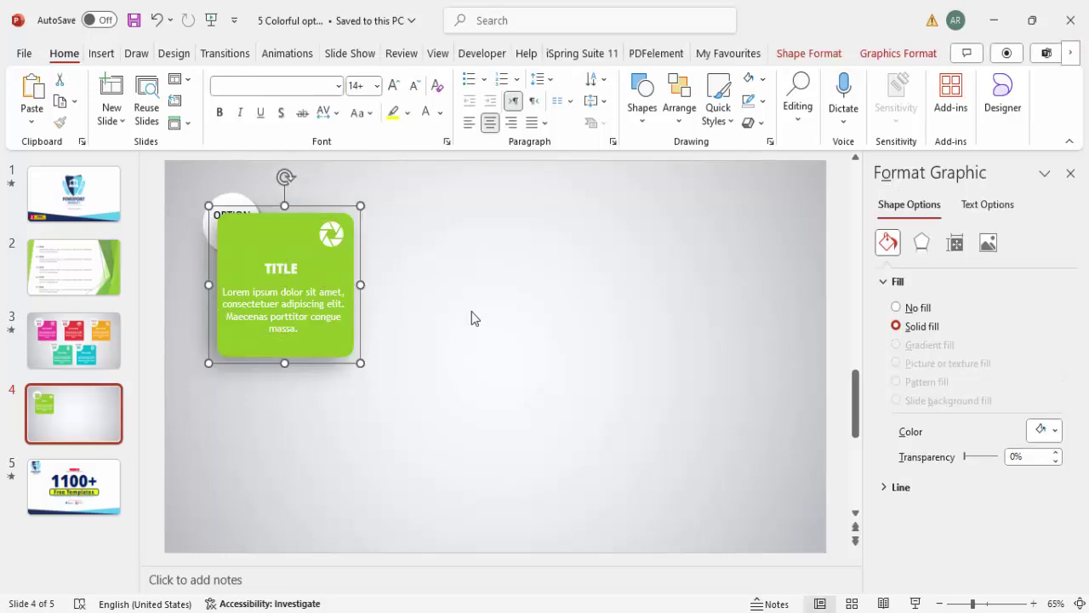
Step: Send the card group to the back so the OPTION 01 badge sits in front
click(900, 54)
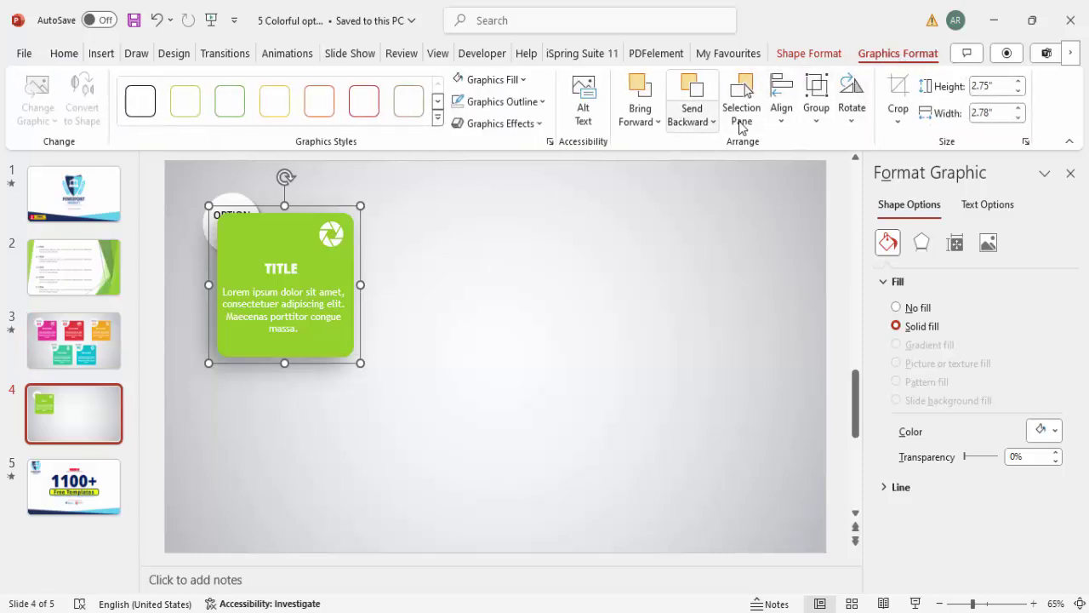
click(692, 119)
click(715, 169)
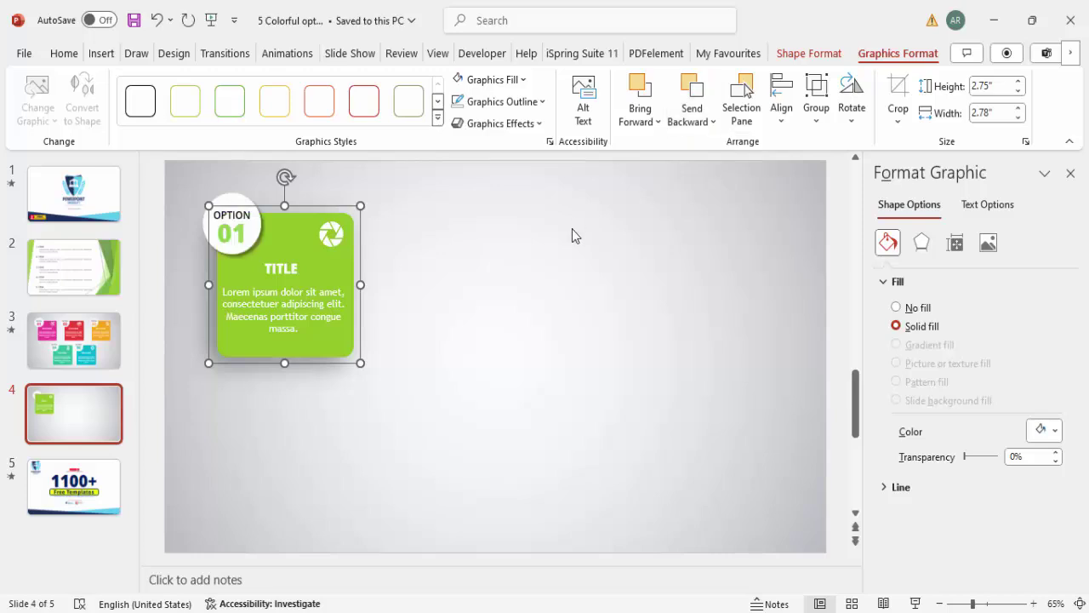
click(529, 272)
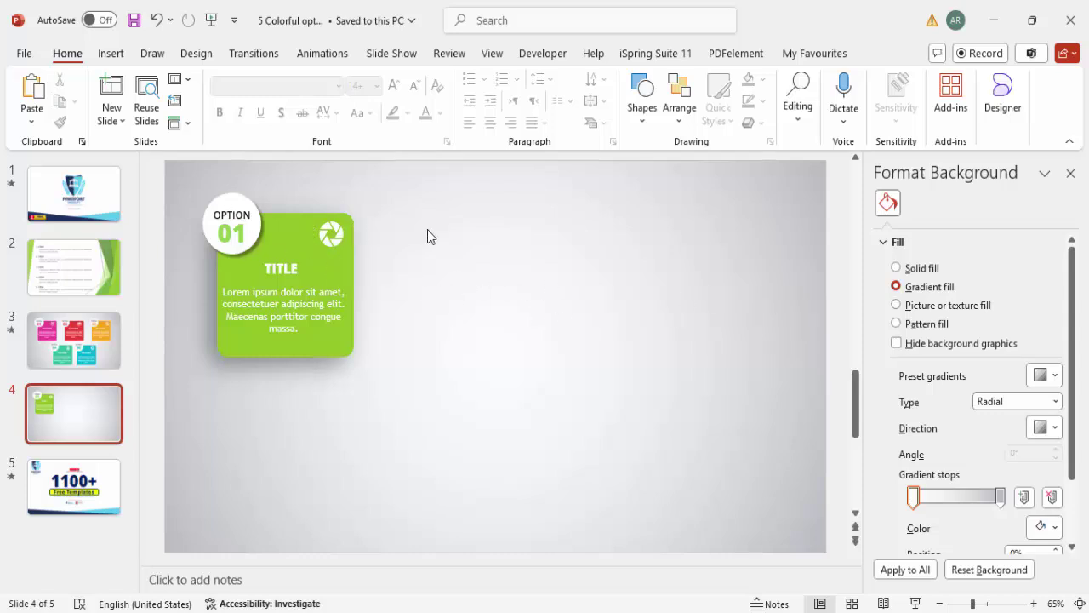
Step: Open the Animation Pane and select the OPTION 01 badge
click(332, 54)
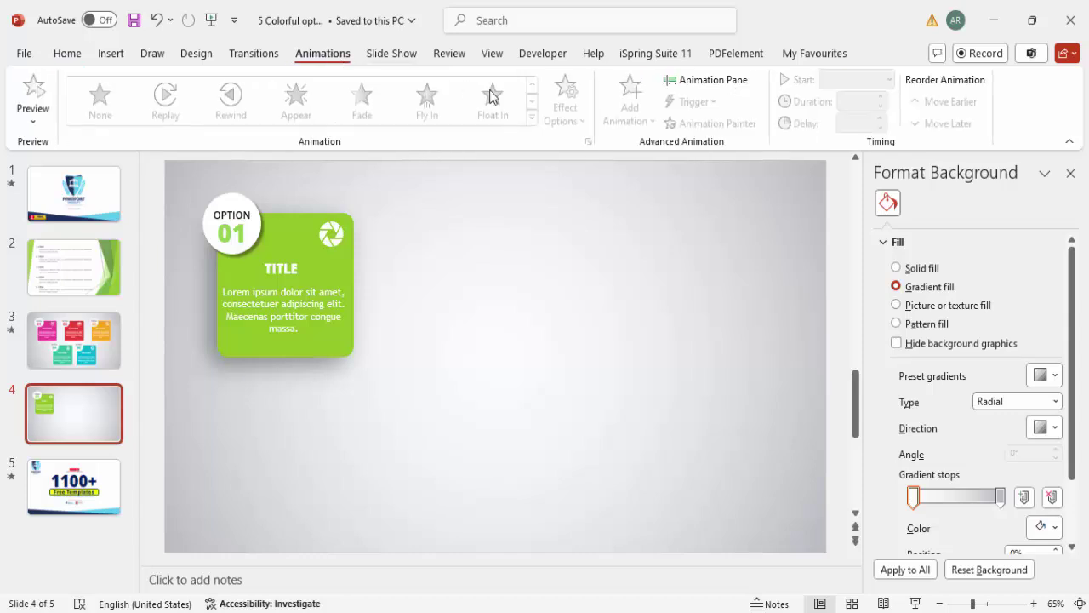
click(711, 81)
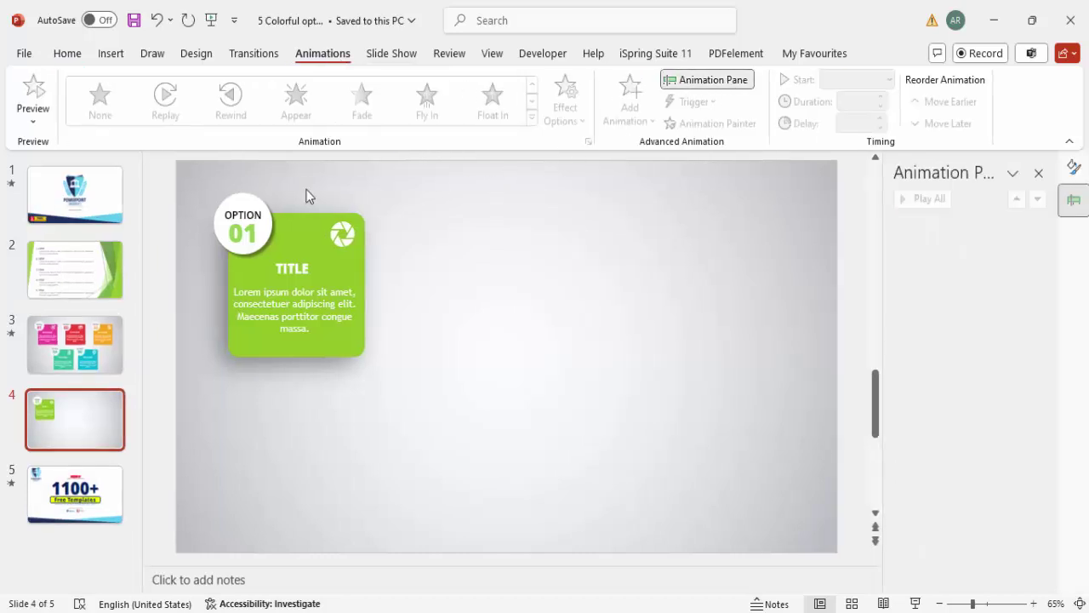
click(261, 199)
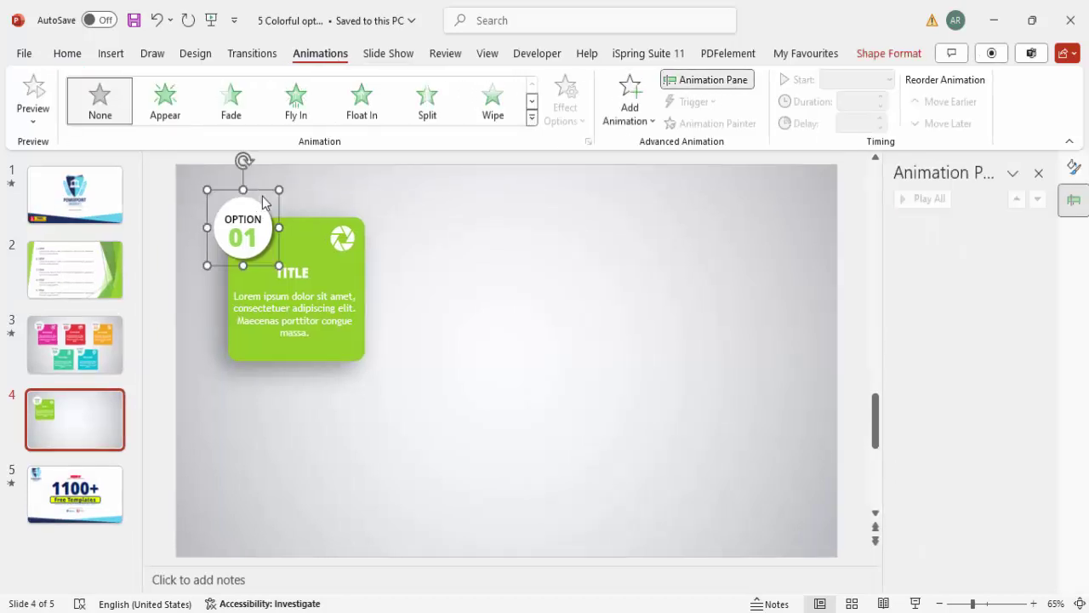
Step: Add a Basic Zoom entrance effect to the badge with the Out direction
click(630, 124)
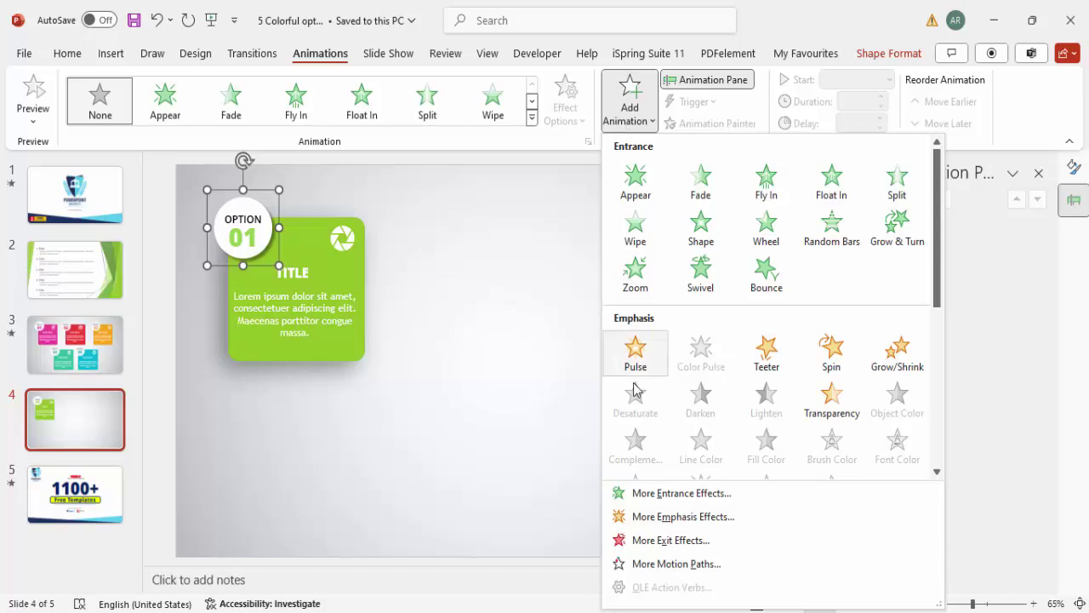
click(670, 493)
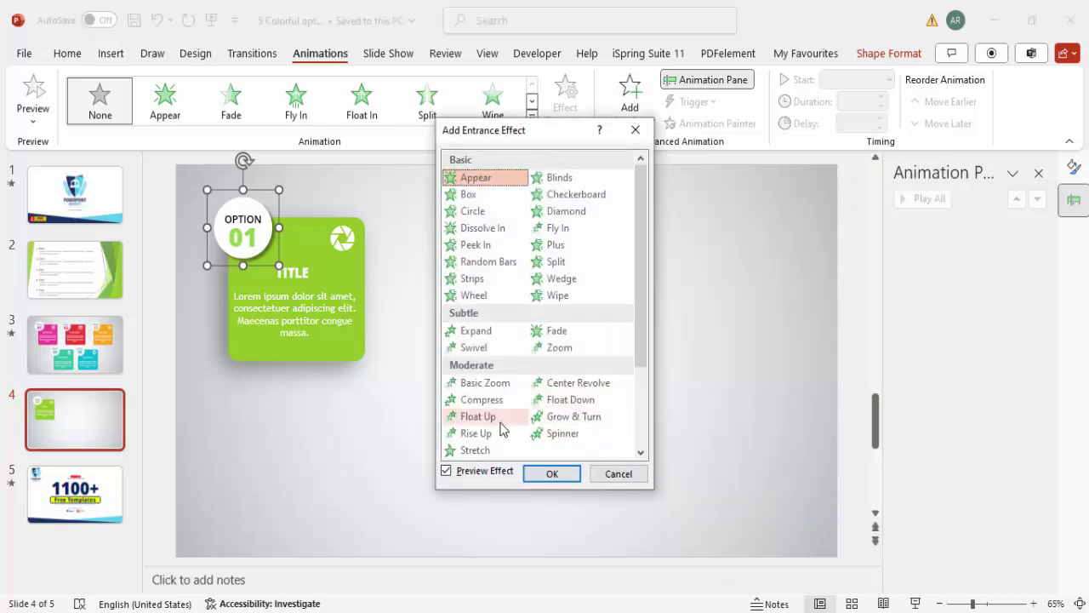
click(495, 384)
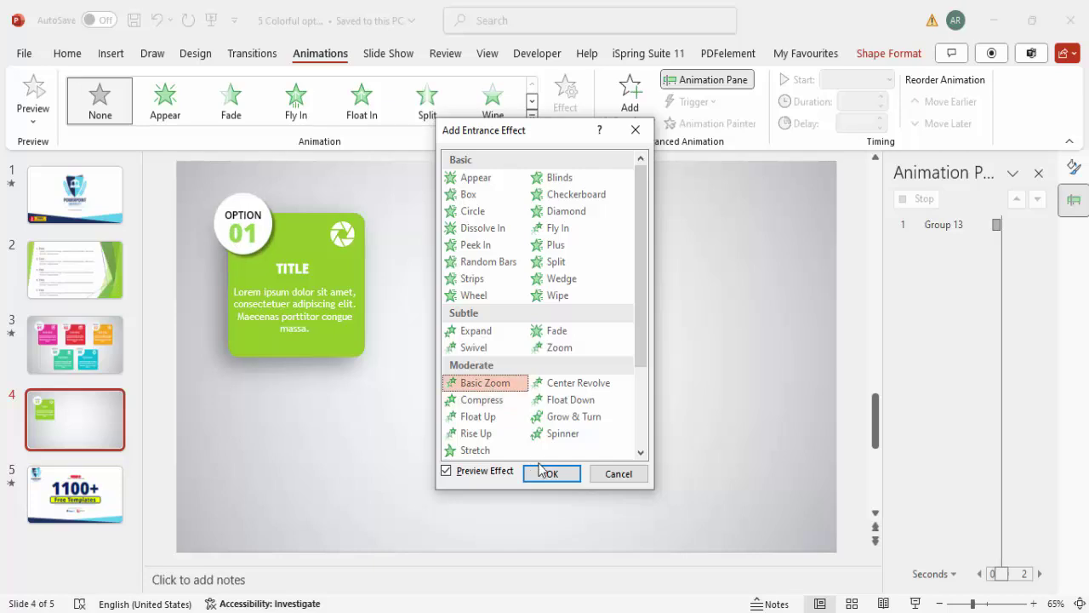
click(544, 472)
click(569, 121)
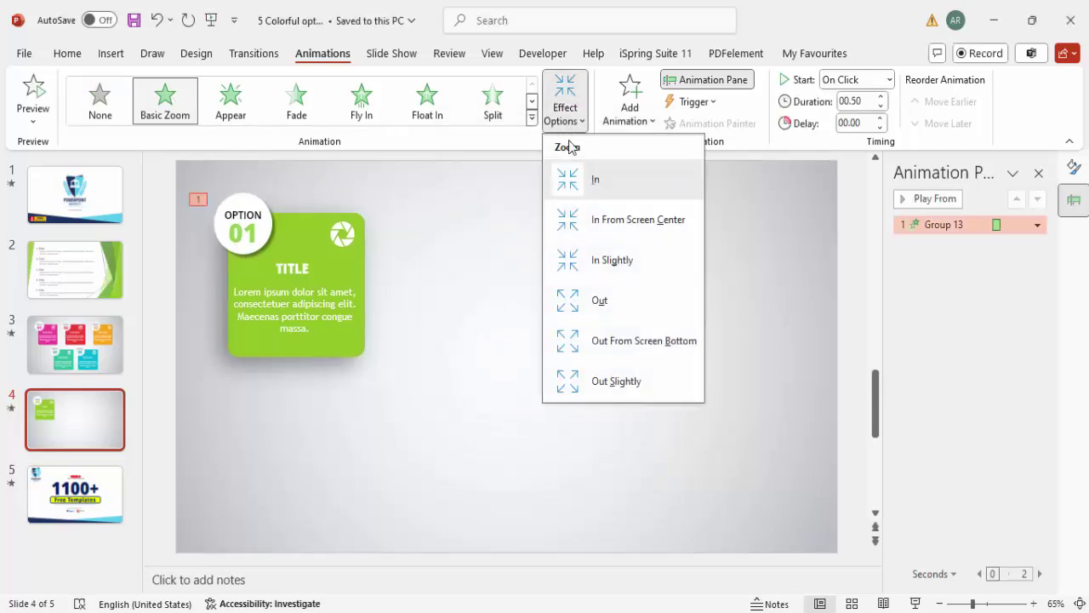
click(600, 301)
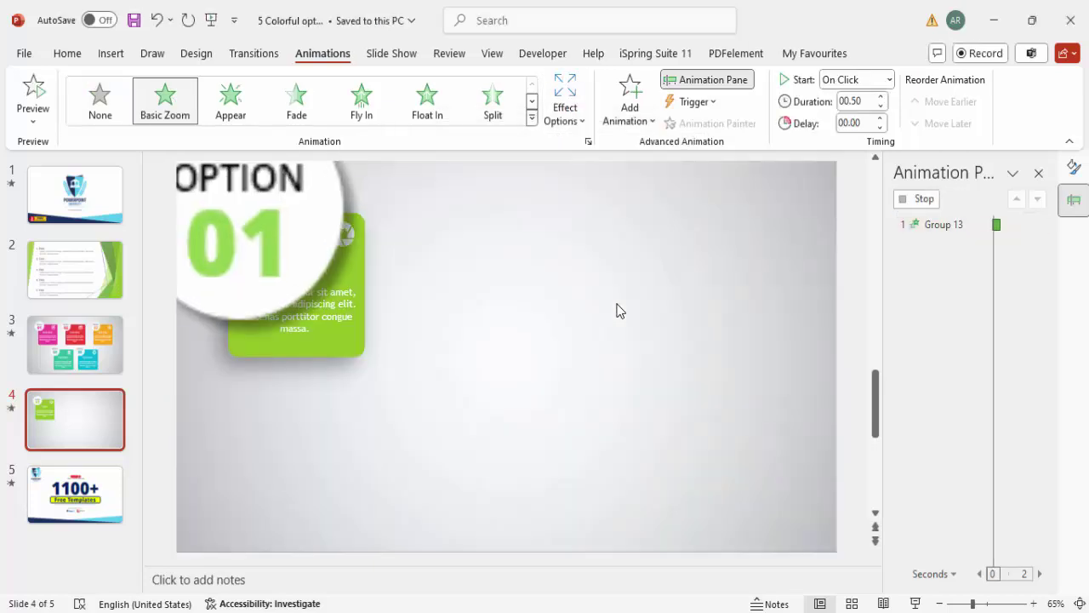
click(357, 281)
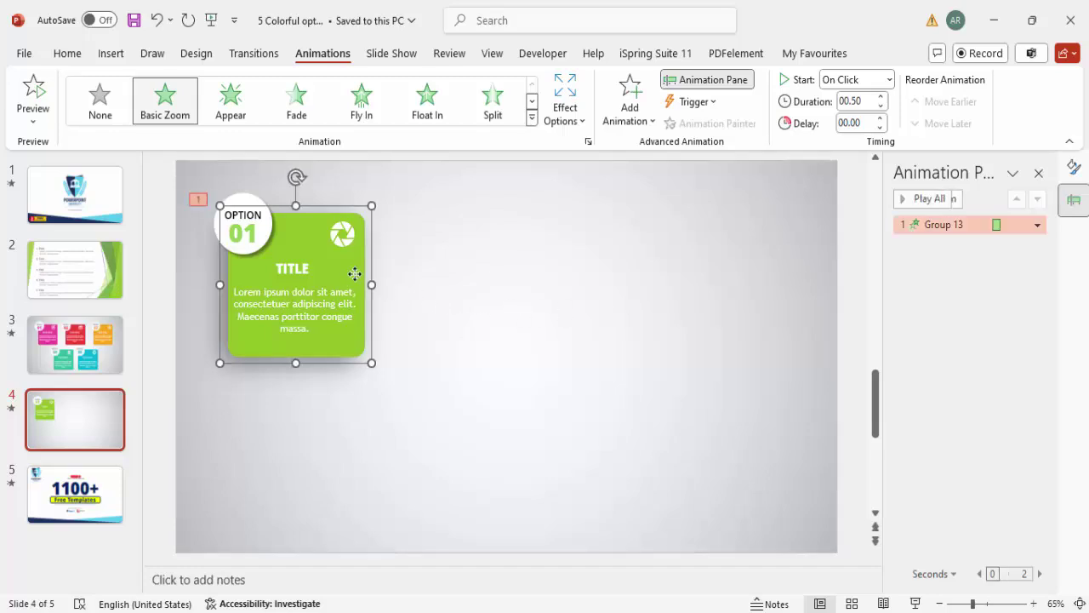
Step: Add a Basic Zoom entrance to the green card group, starting With Previous
click(640, 126)
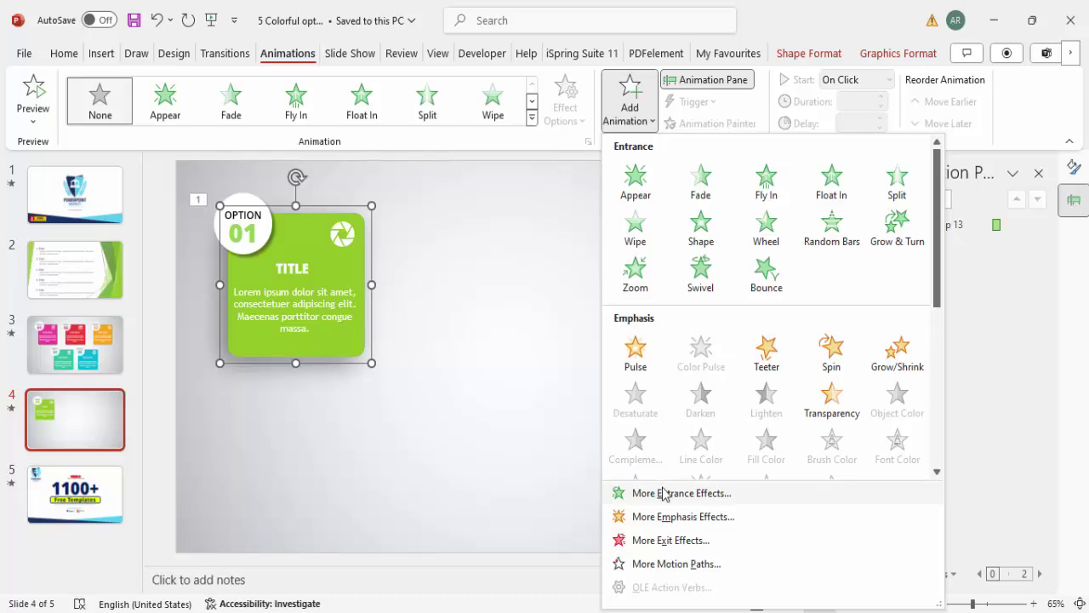
click(663, 493)
click(477, 385)
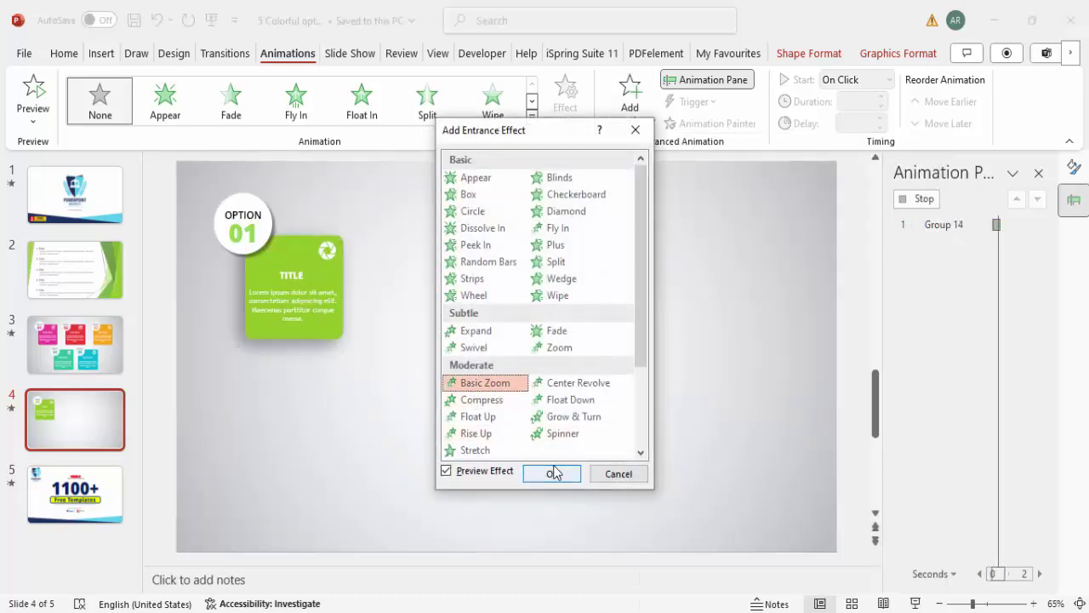
click(552, 474)
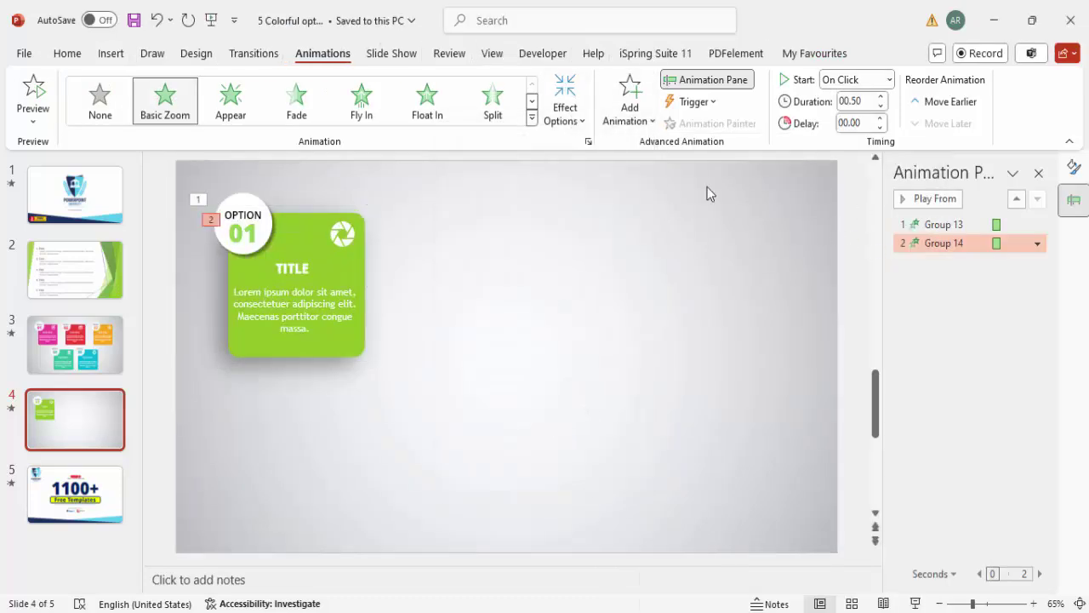
click(890, 80)
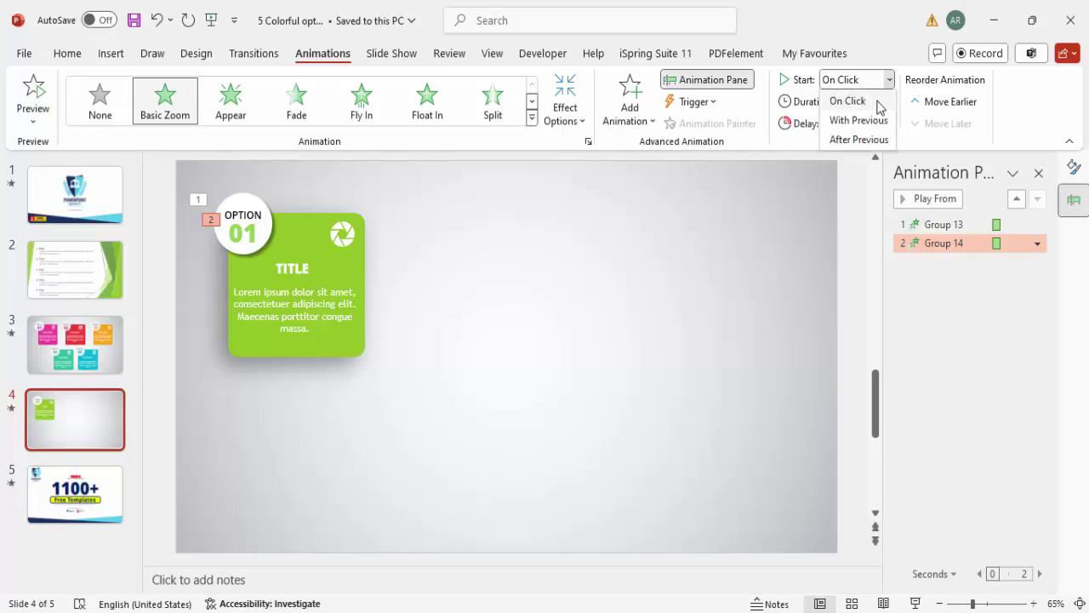
click(859, 120)
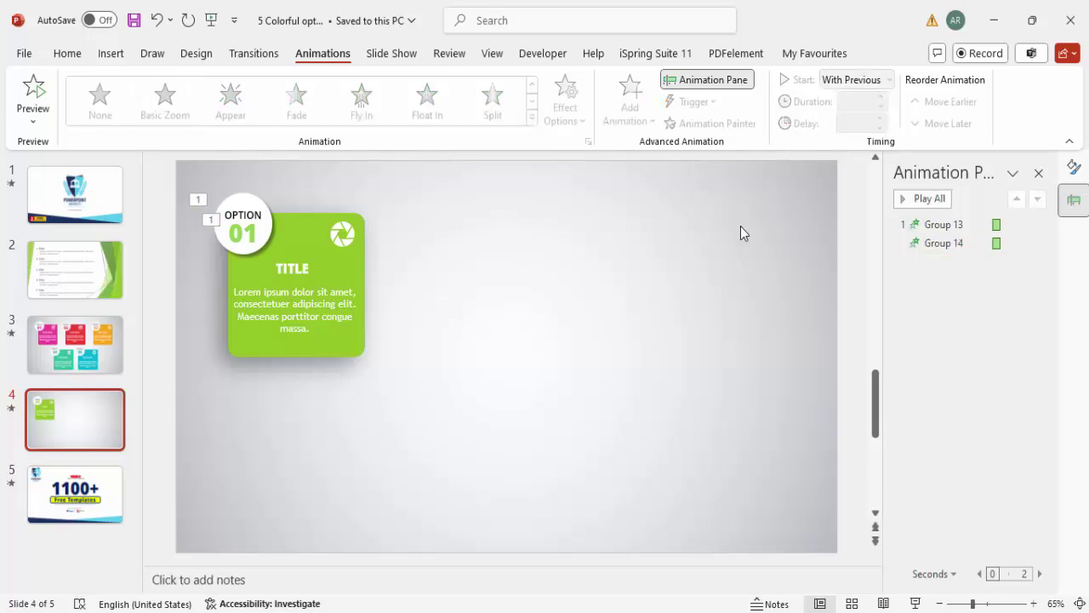
Step: Preview the slide's badge and card animations twice with Play All
click(923, 201)
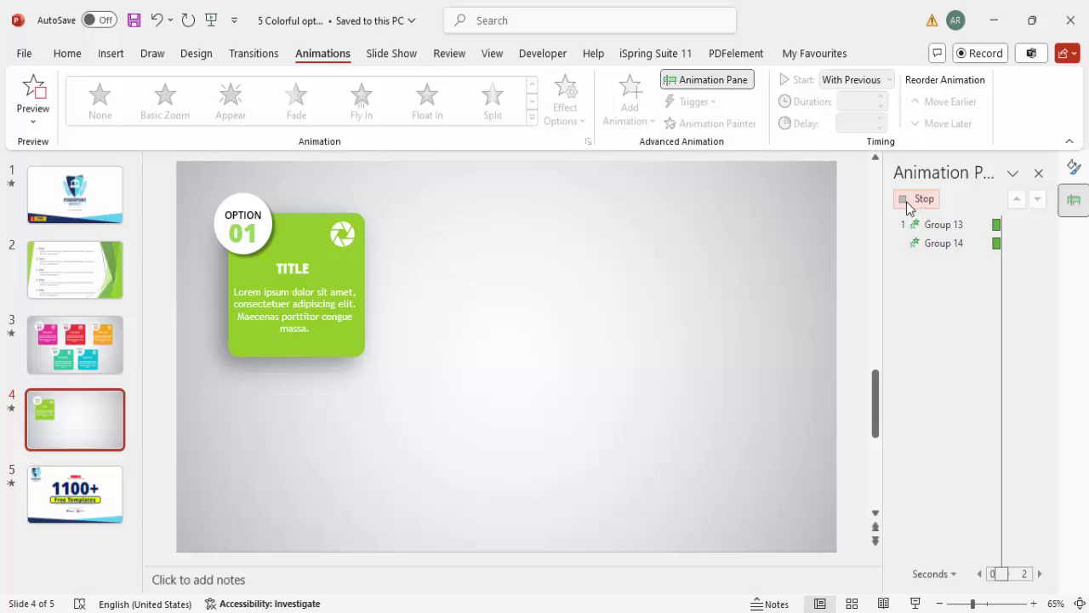
click(926, 201)
click(255, 201)
Step: Copy the badge-and-card pair to the right, duplicate it, and move the duplicate below the top row
shift+click(333, 267)
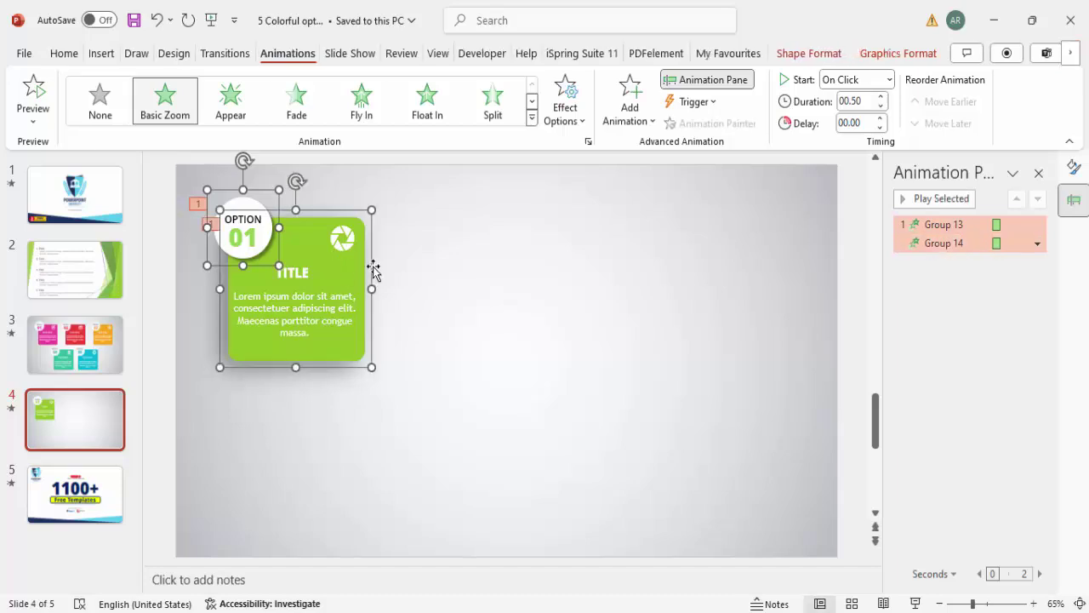
drag(372, 270, 804, 269)
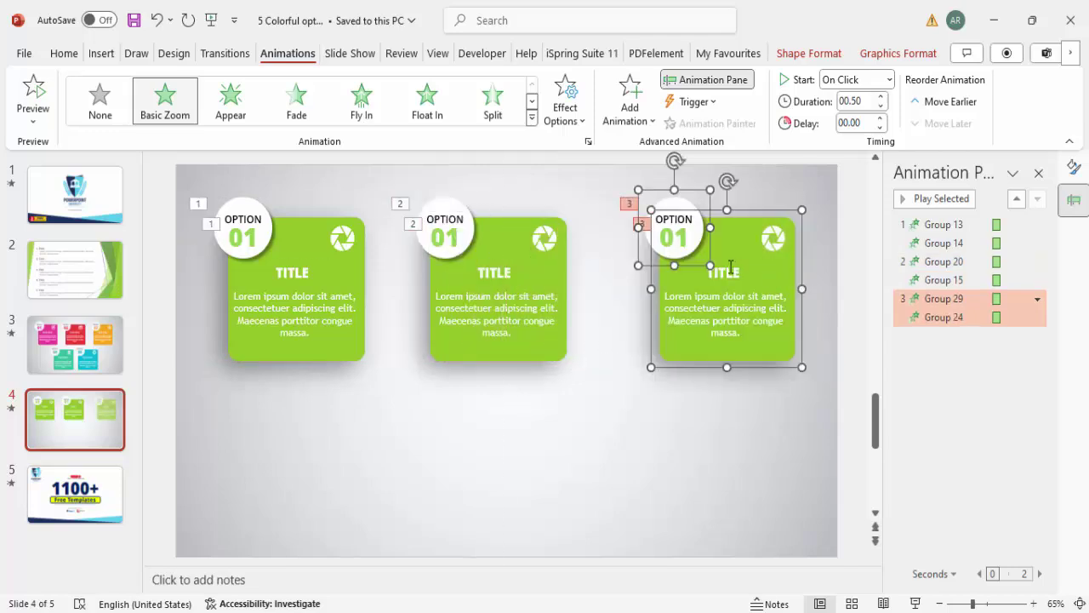
key(ctrl+d)
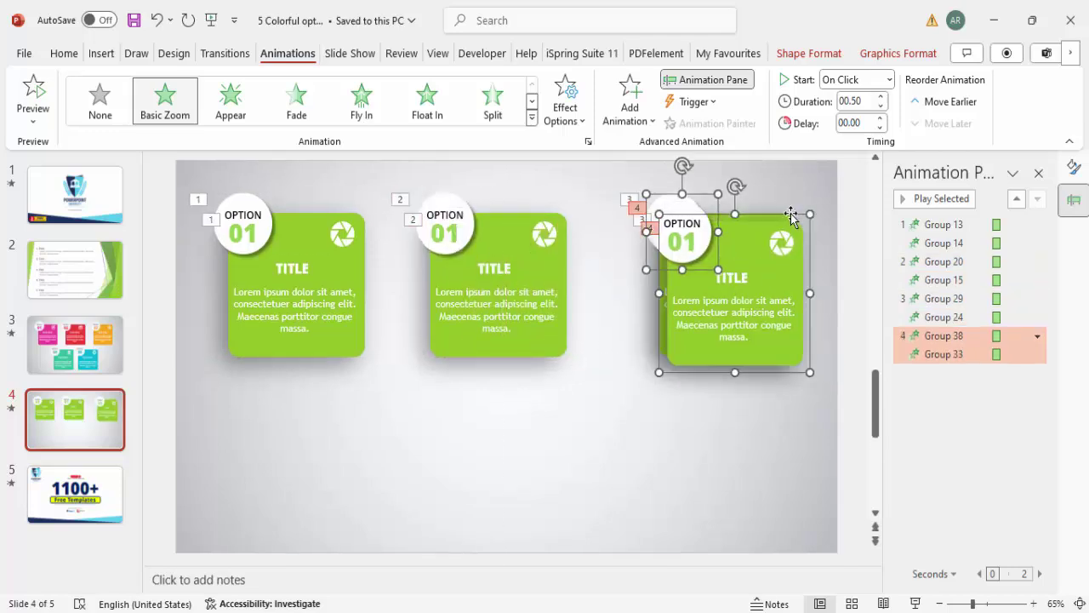
drag(791, 215, 673, 396)
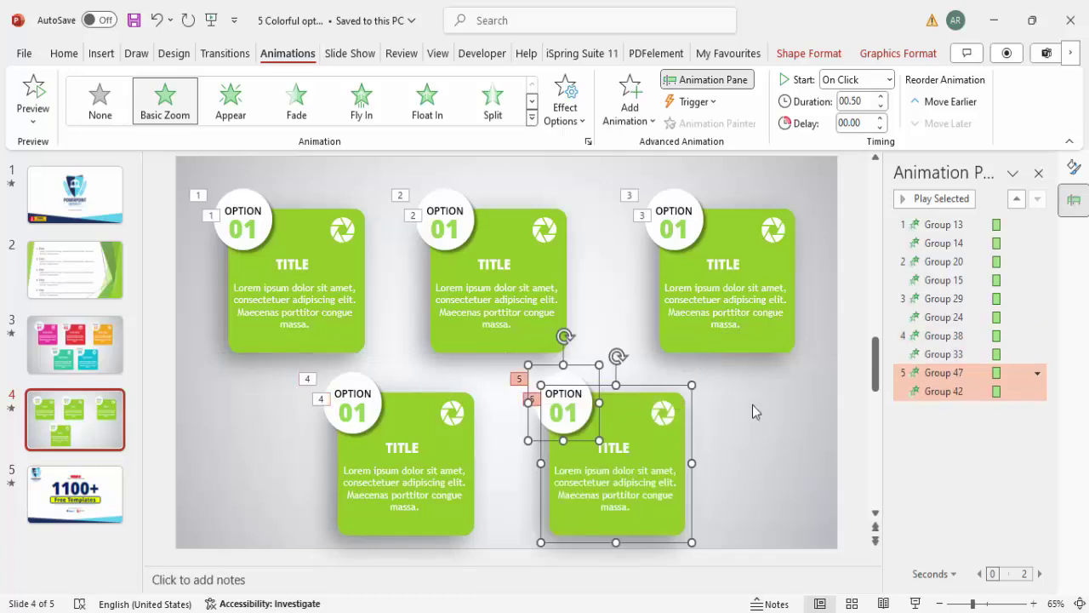
Step: Place a fifth card at the lower right and renumber the top-row copies 02 and 03
click(763, 406)
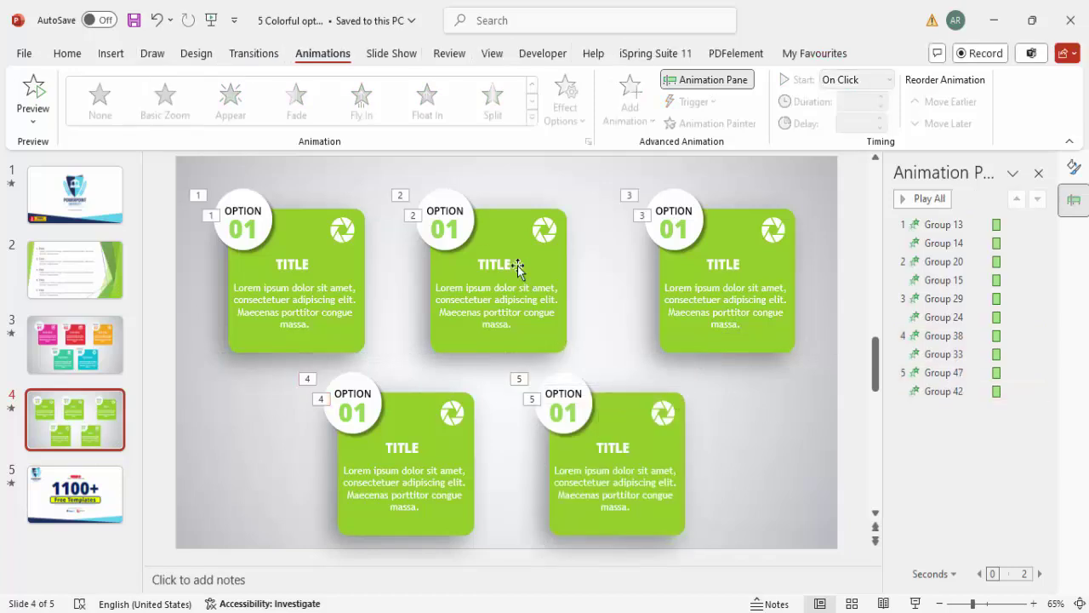
click(461, 229)
key(BackSpace)
text(2)
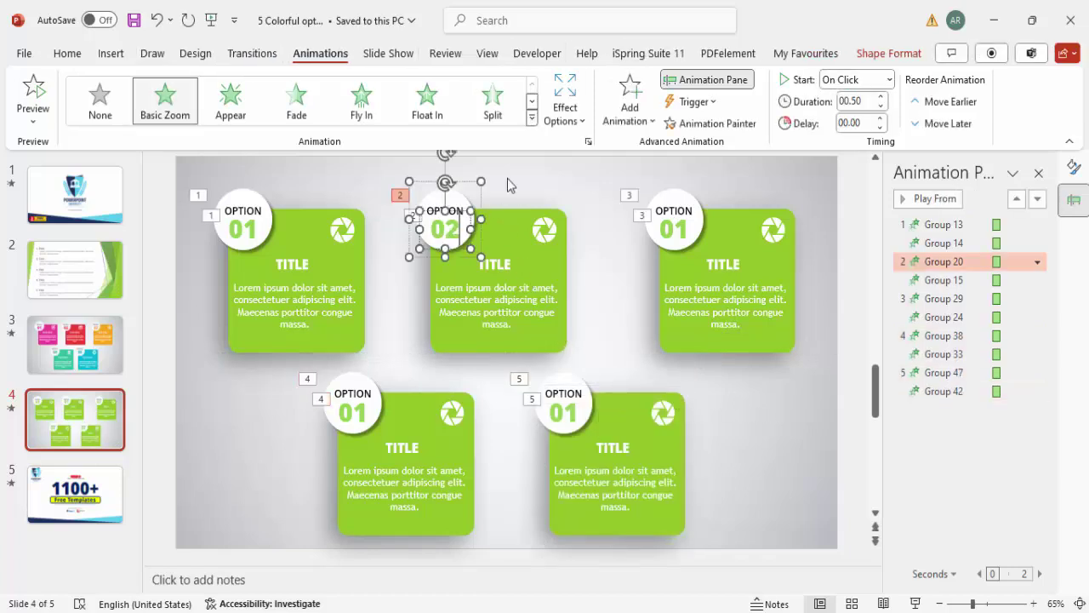
click(682, 236)
key(BackSpace)
text(3)
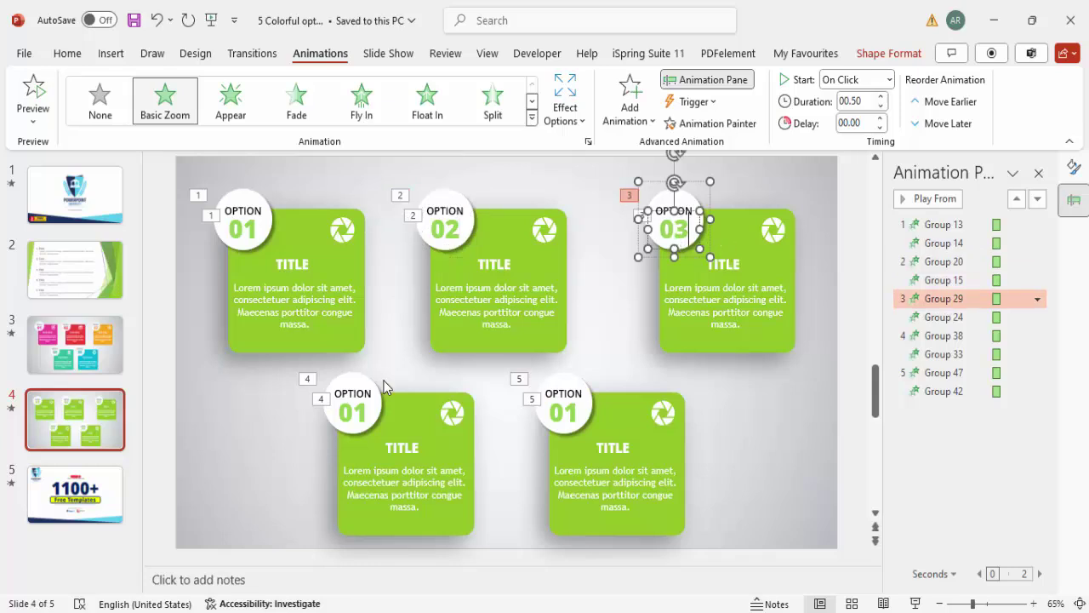
Step: Renumber the two lower cards' badges 04 and 05
click(365, 417)
key(BackSpace)
text(4)
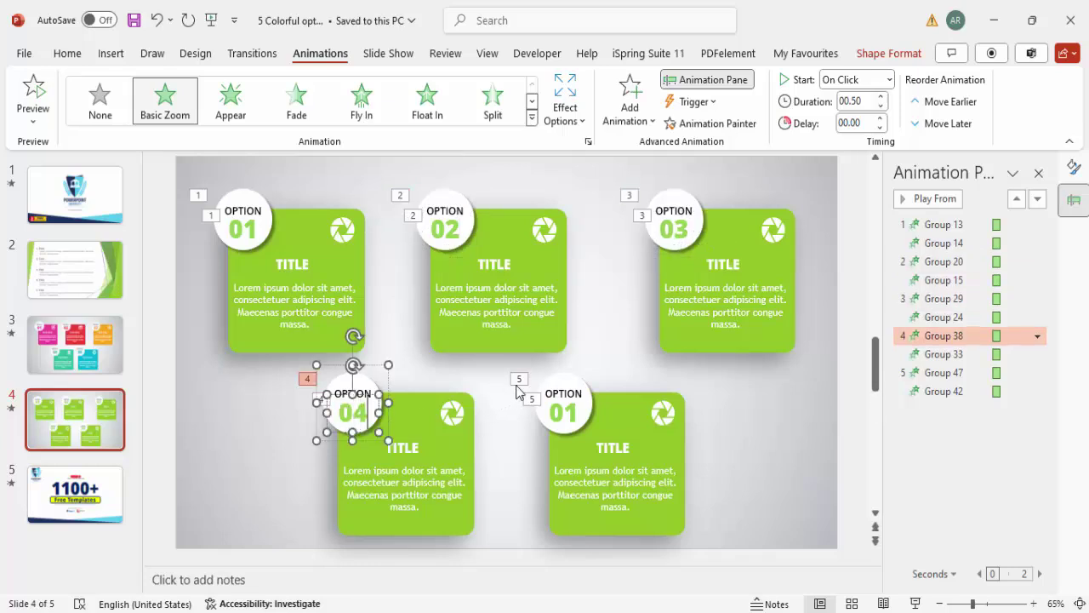
click(569, 417)
key(BackSpace)
text(5)
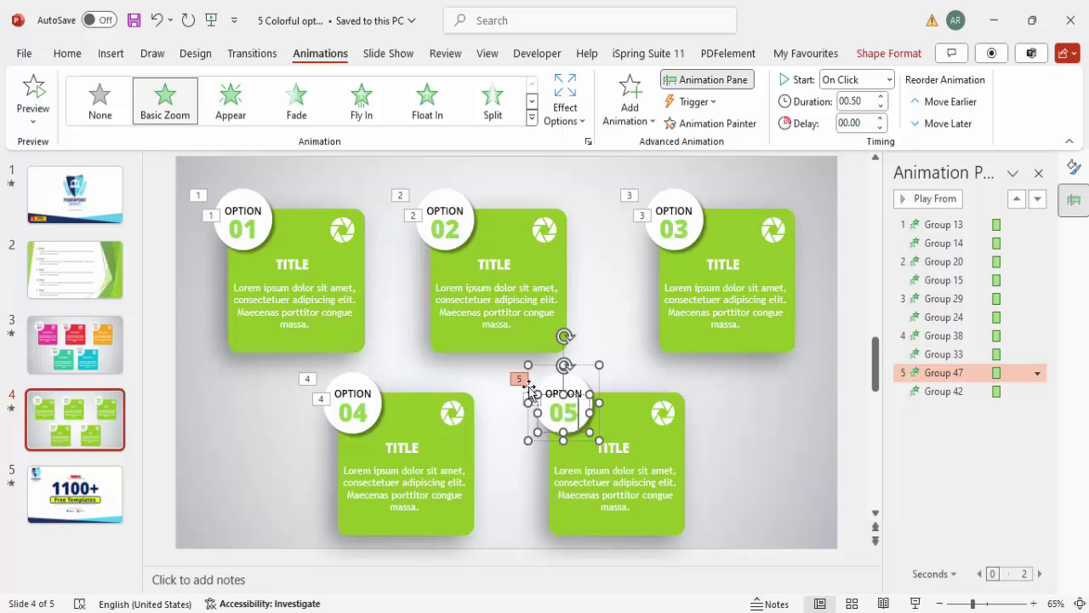
click(554, 272)
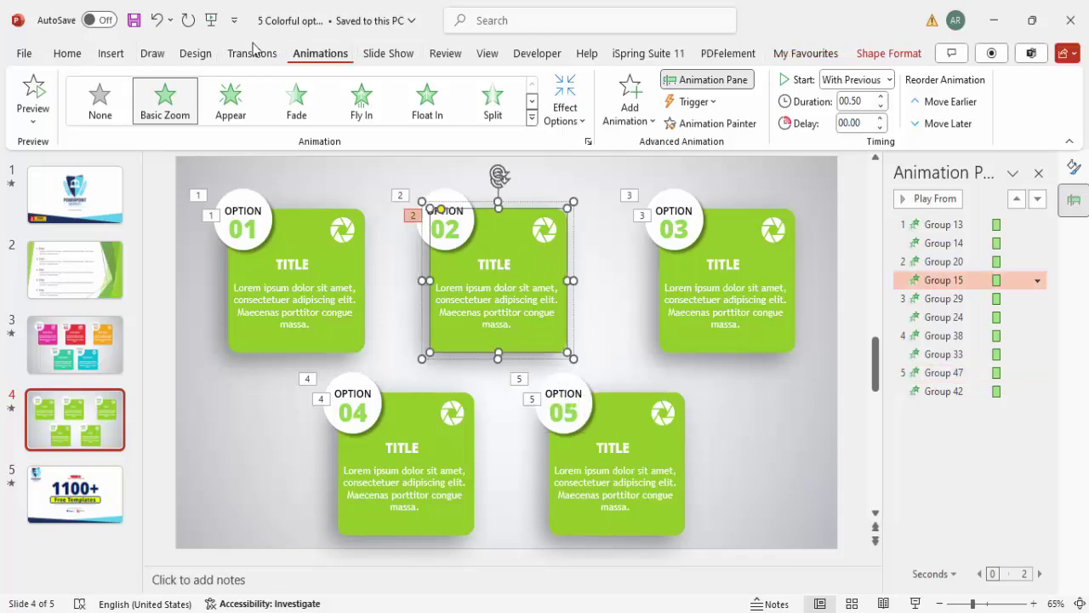
Step: Fill card 02 blue and colour its 02 badge number blue
click(885, 53)
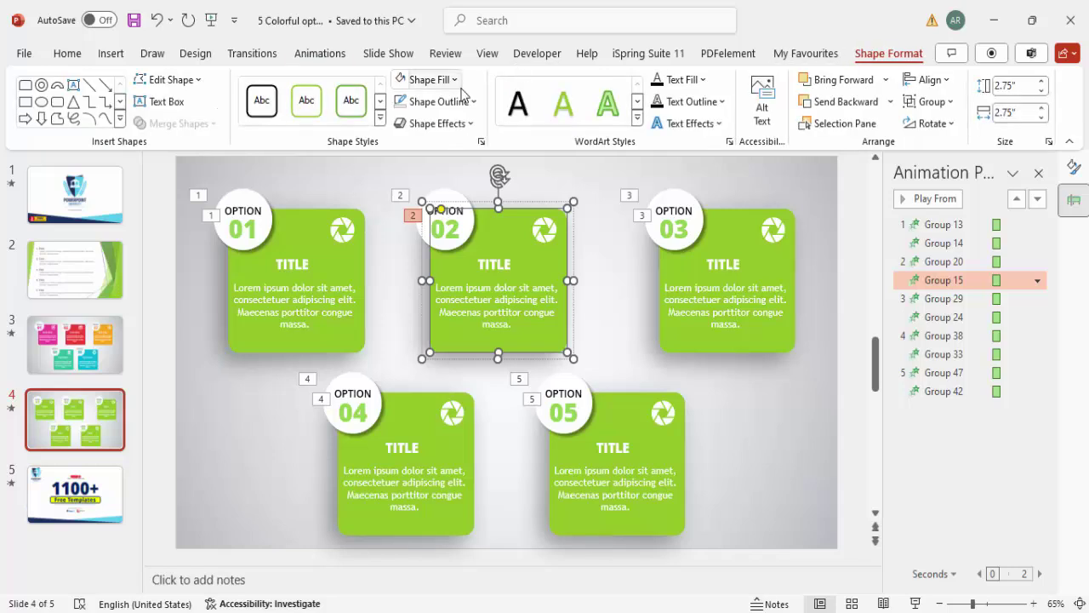
click(428, 79)
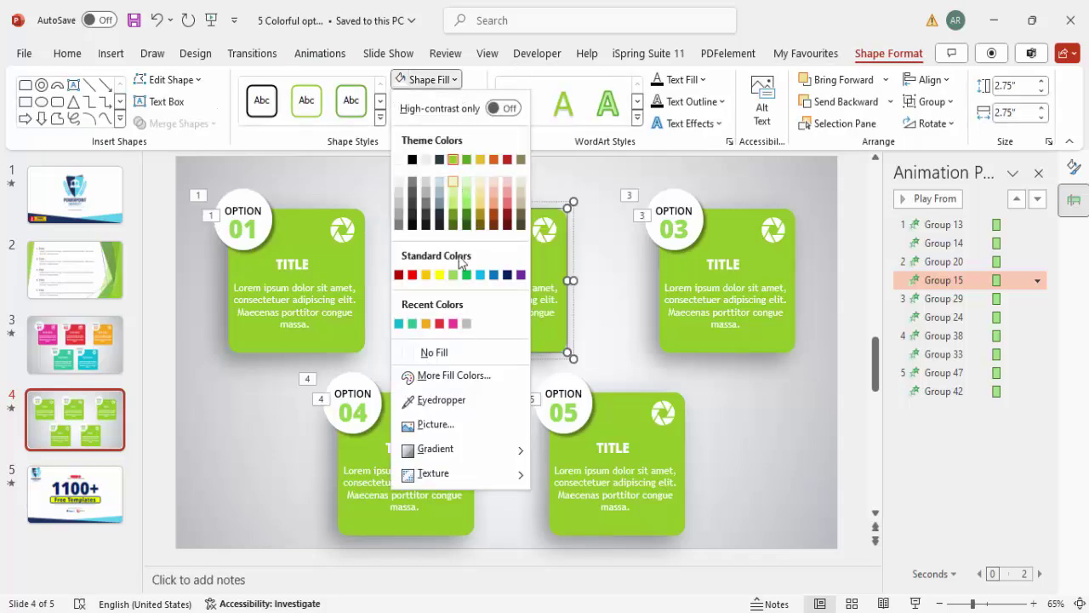
click(495, 275)
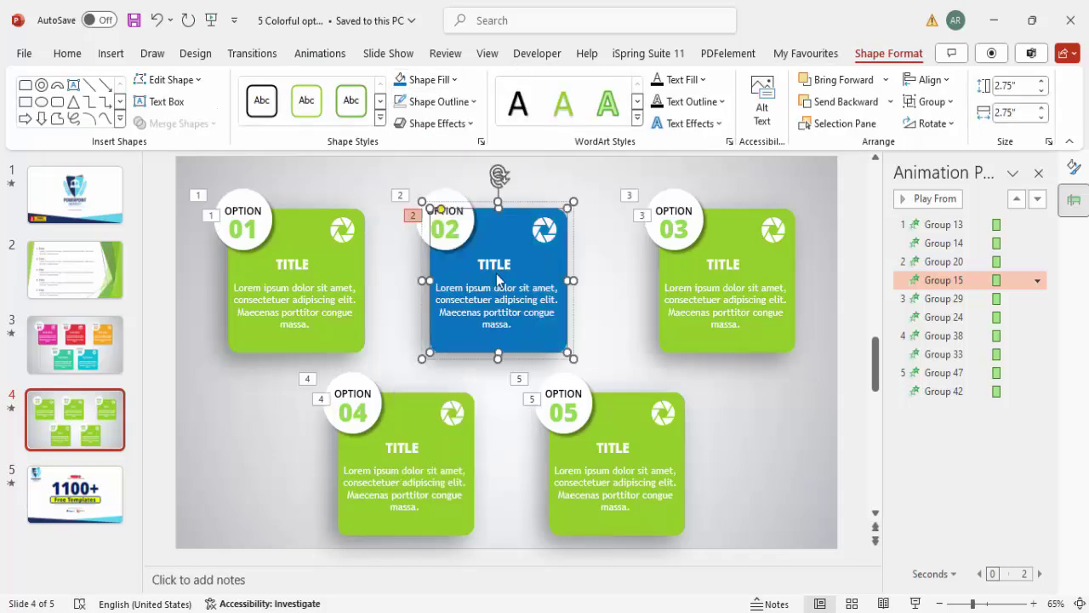
click(458, 228)
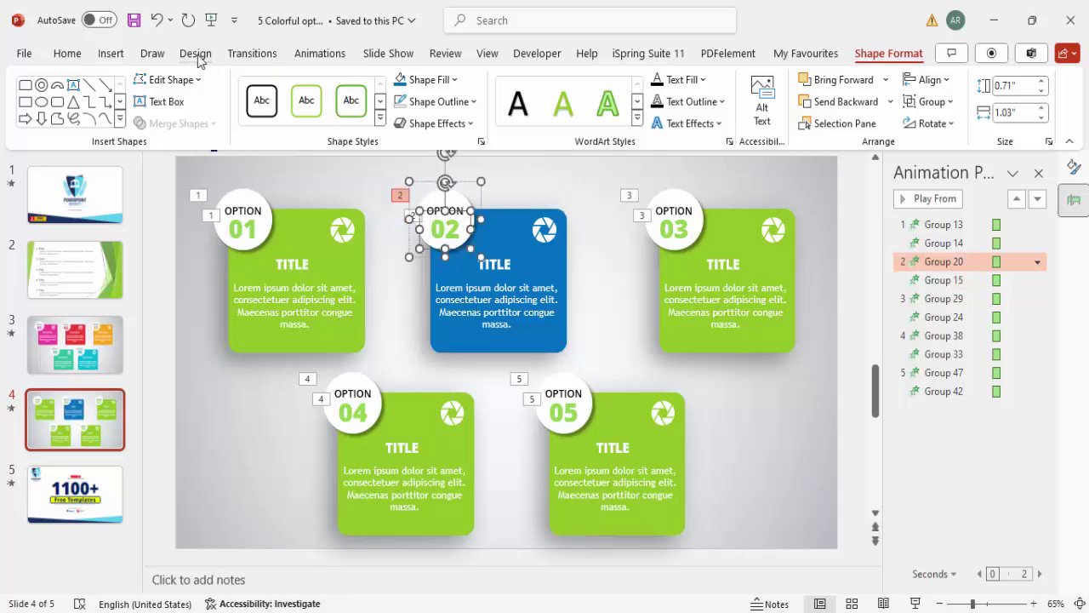
click(72, 54)
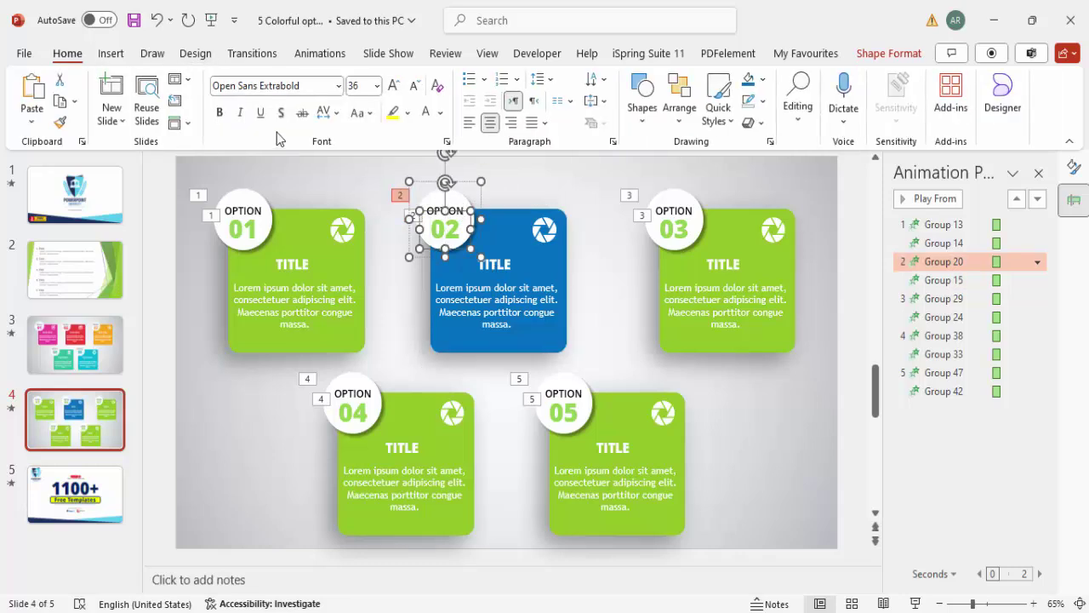
click(441, 113)
click(519, 309)
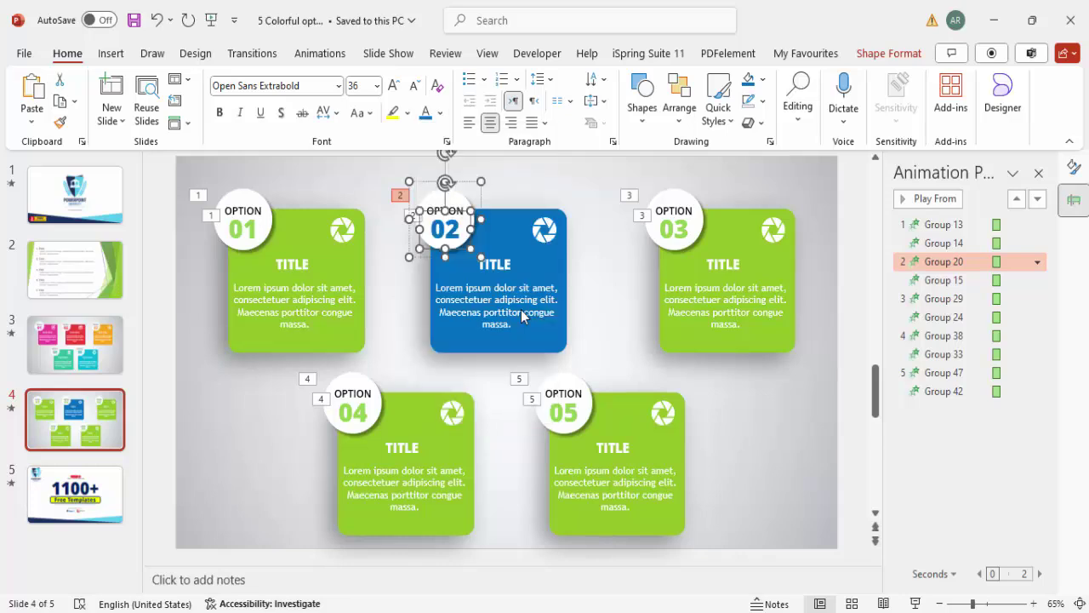
click(600, 296)
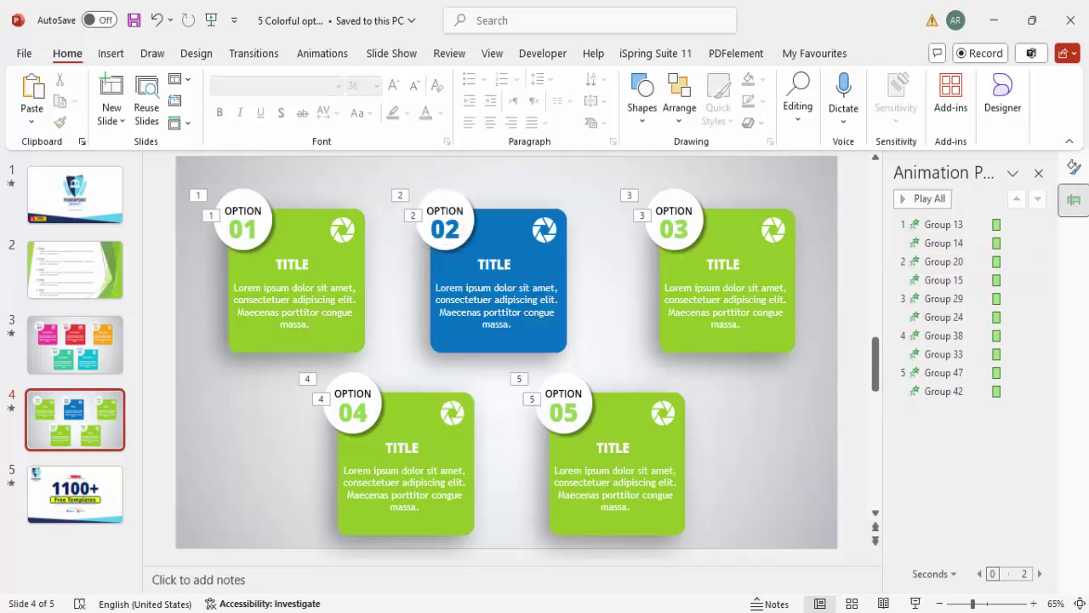
Step: Fill card 03 purple and colour its 03 badge number purple
click(748, 236)
click(748, 236)
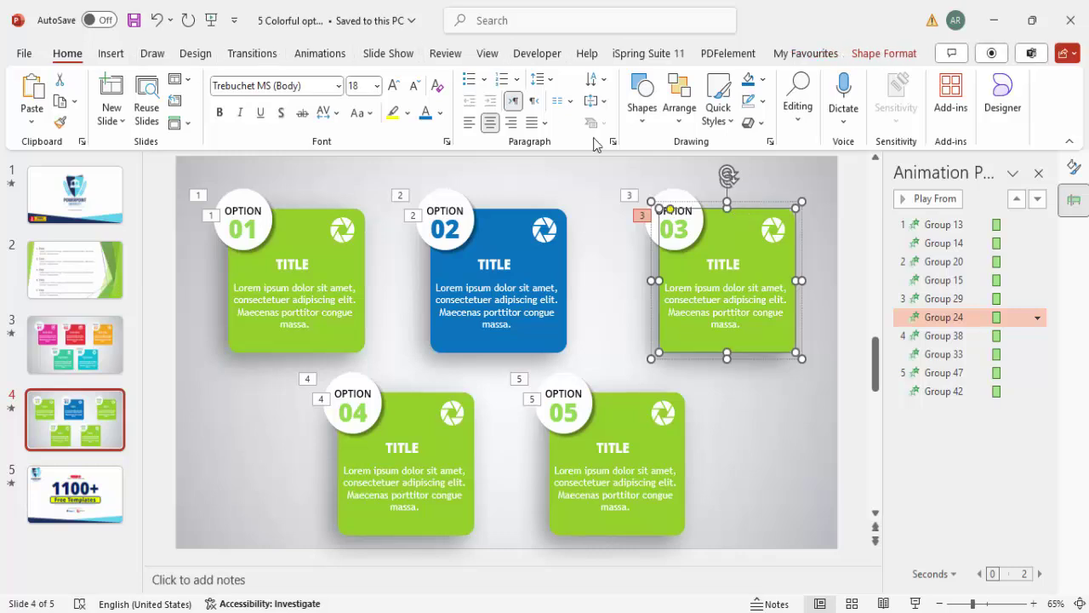
click(888, 53)
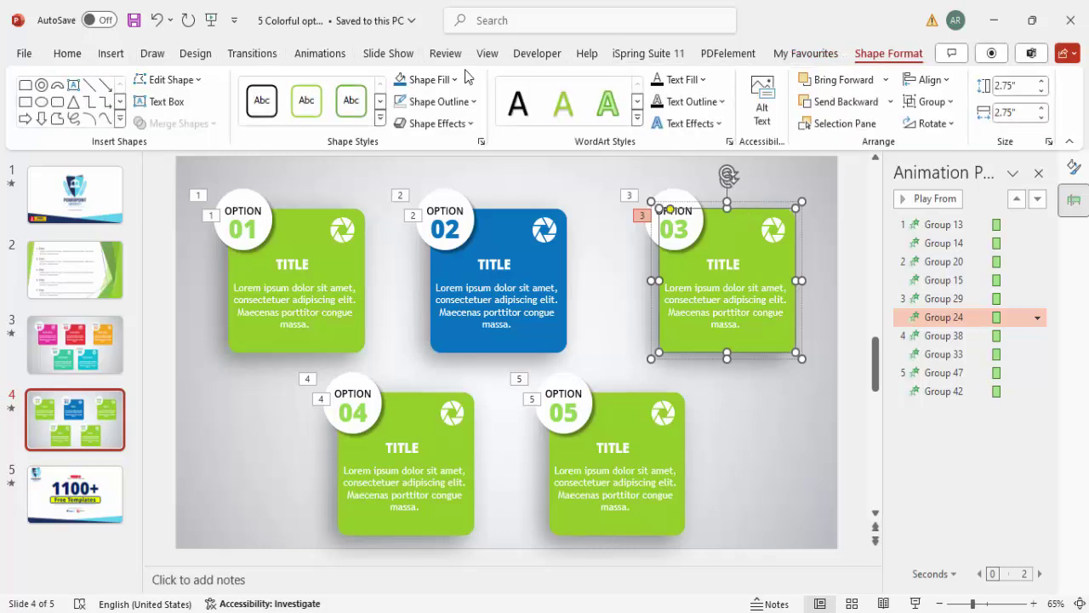
click(430, 79)
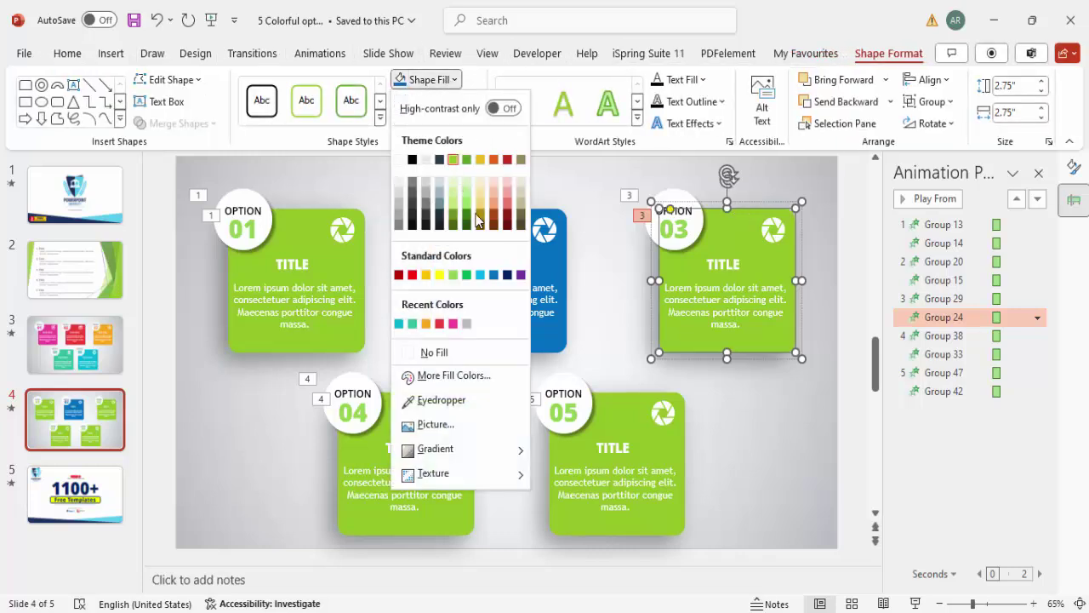
click(521, 274)
click(665, 224)
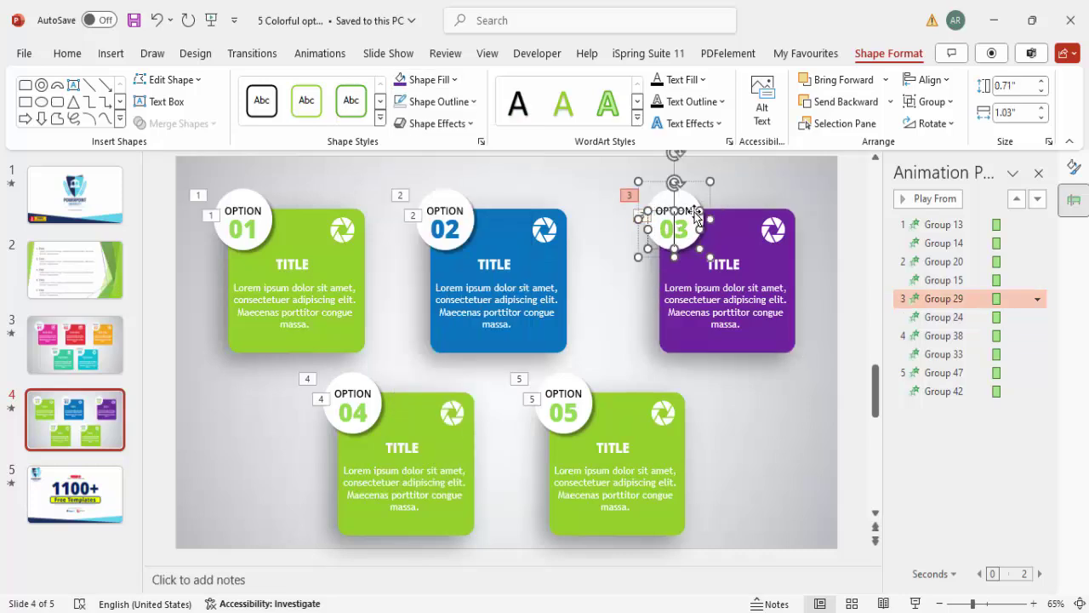
click(73, 54)
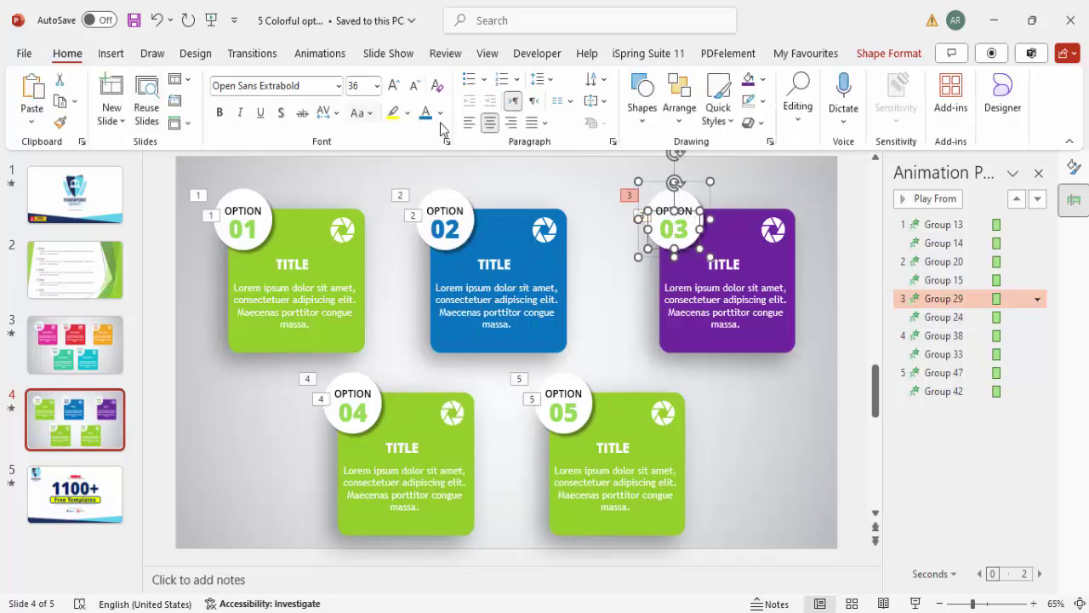
click(440, 113)
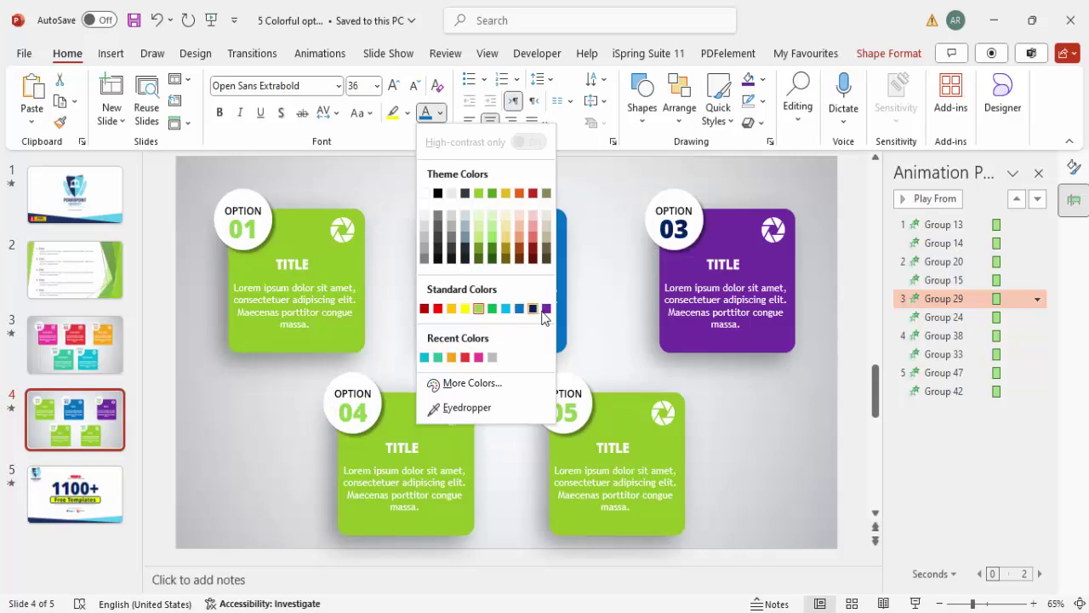
click(545, 309)
click(408, 394)
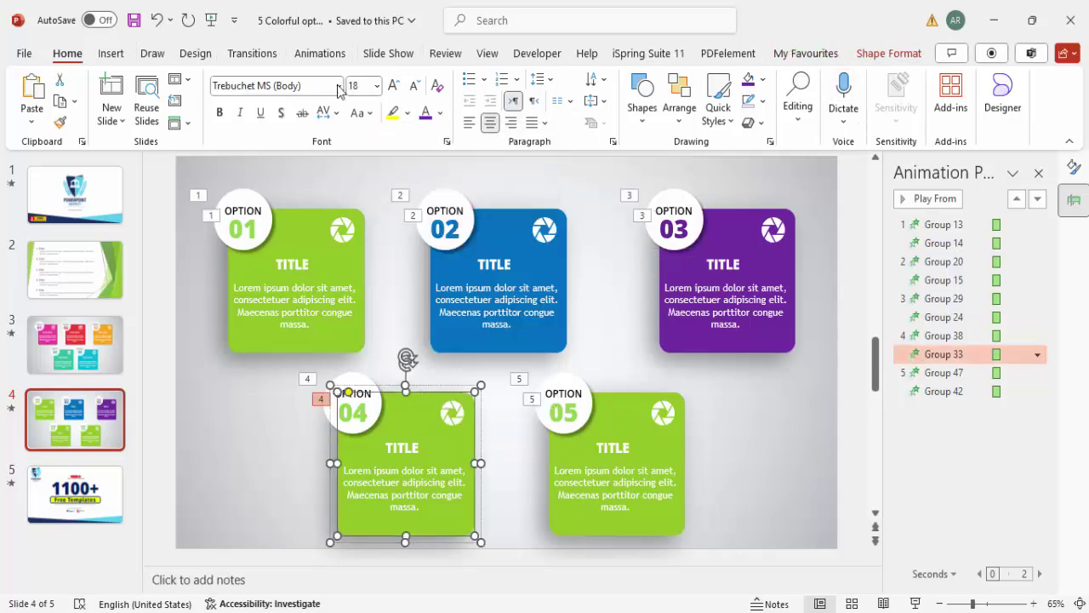
Step: Fill card 04 red and colour its 04 badge number red
click(763, 83)
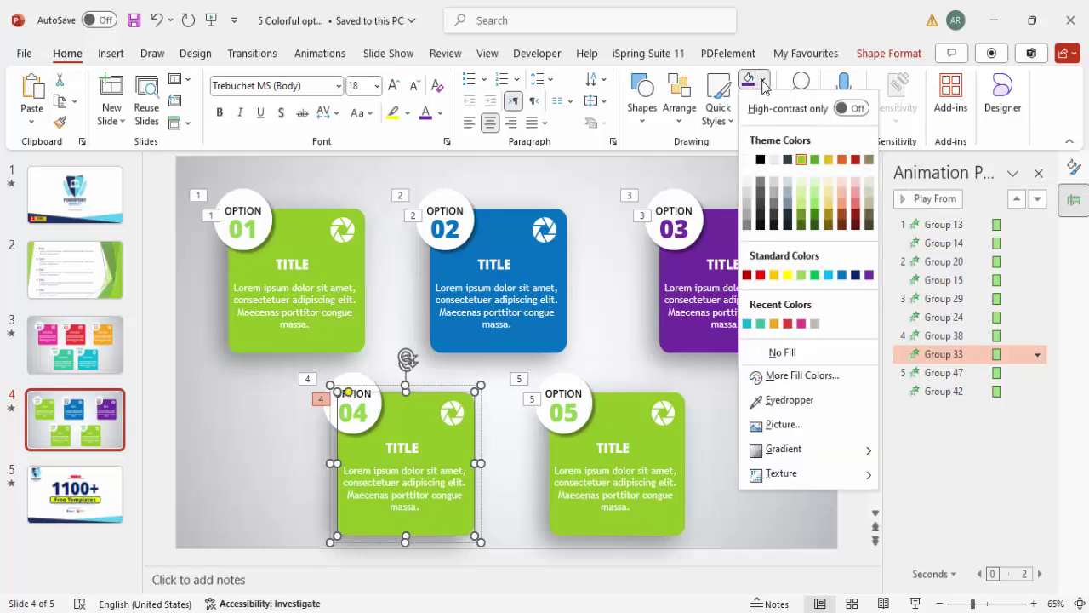
click(760, 274)
click(353, 415)
click(353, 415)
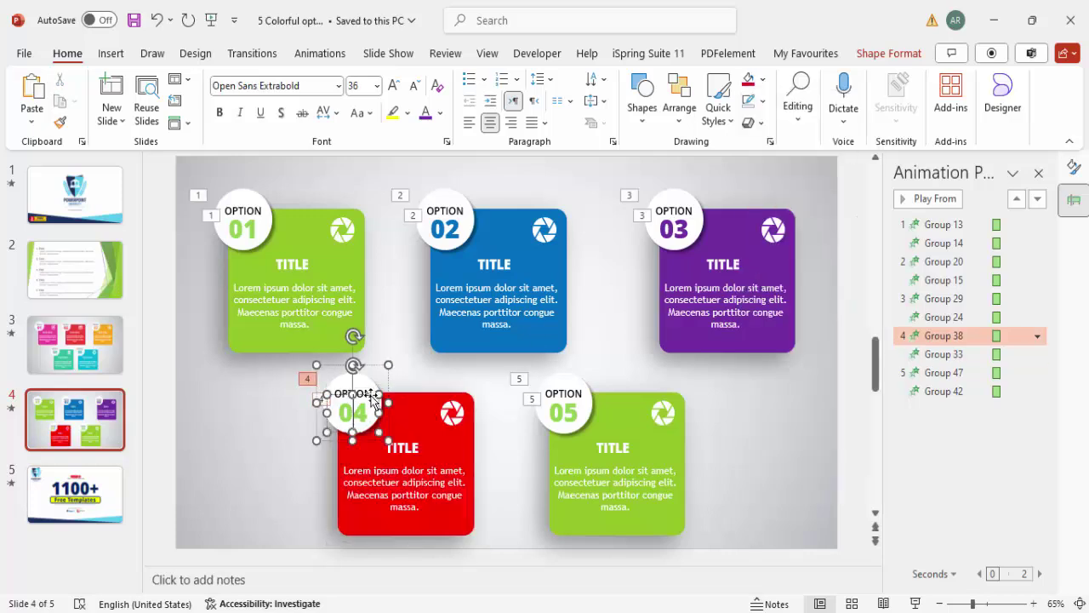
click(440, 113)
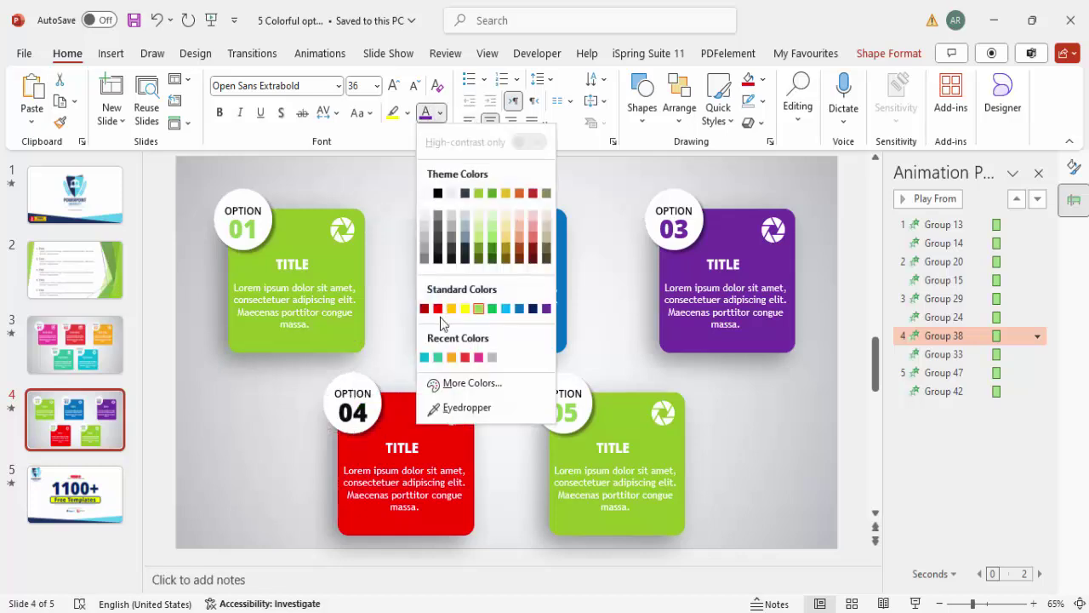
click(437, 308)
Step: Fill card 05 green and colour its 05 badge number green
click(600, 412)
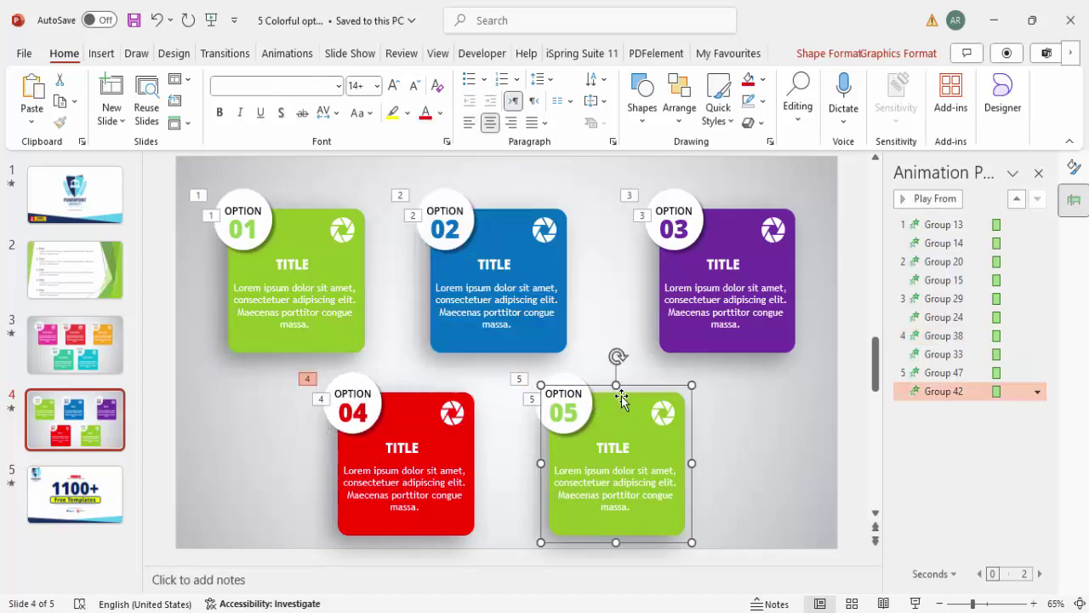
click(763, 79)
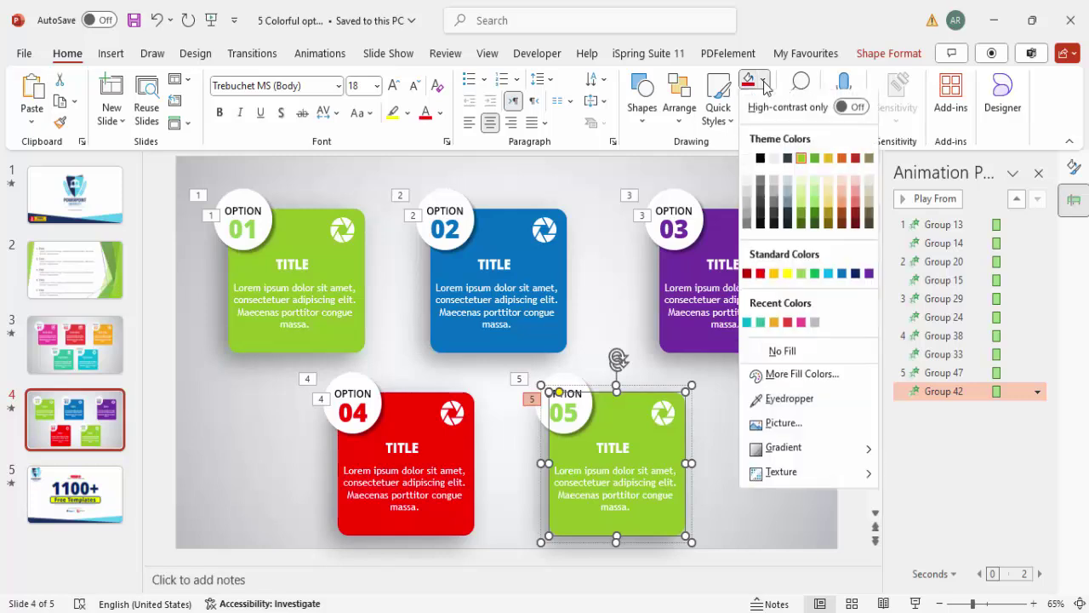
click(814, 275)
click(587, 410)
click(584, 408)
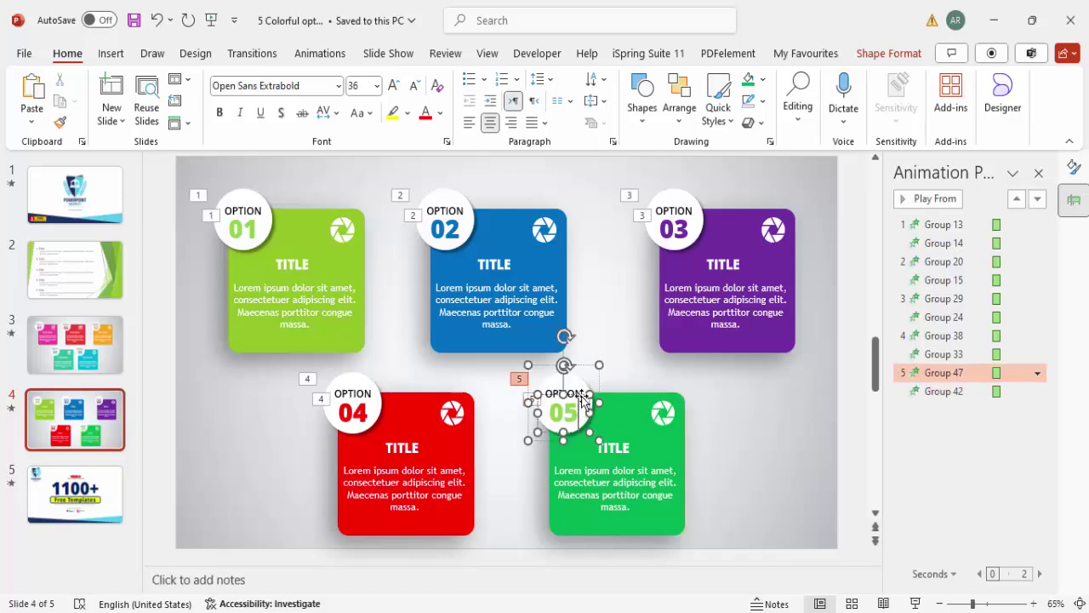
click(442, 116)
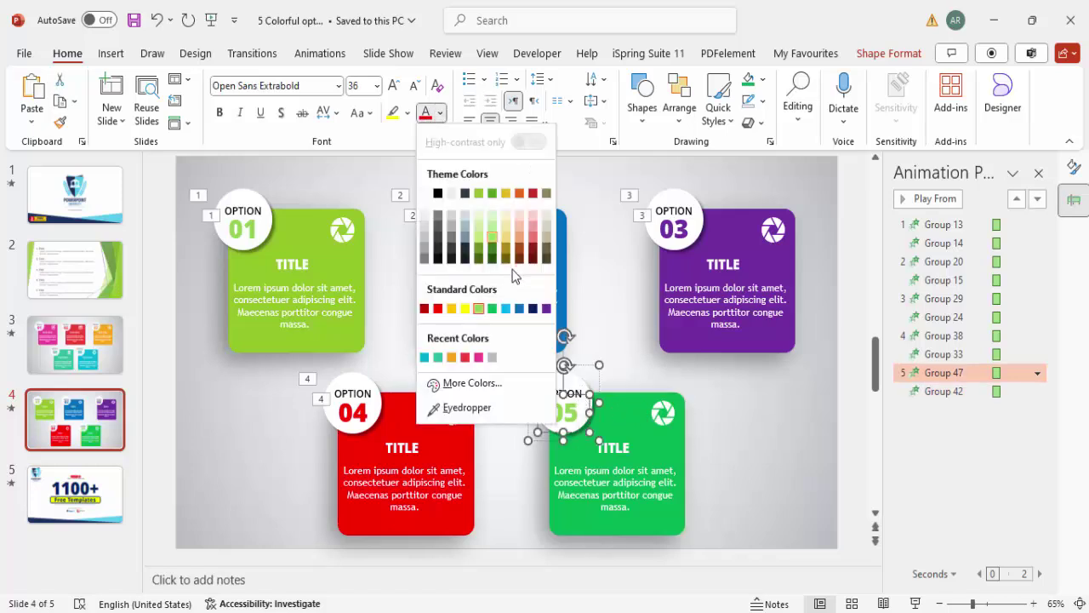
click(492, 308)
click(599, 240)
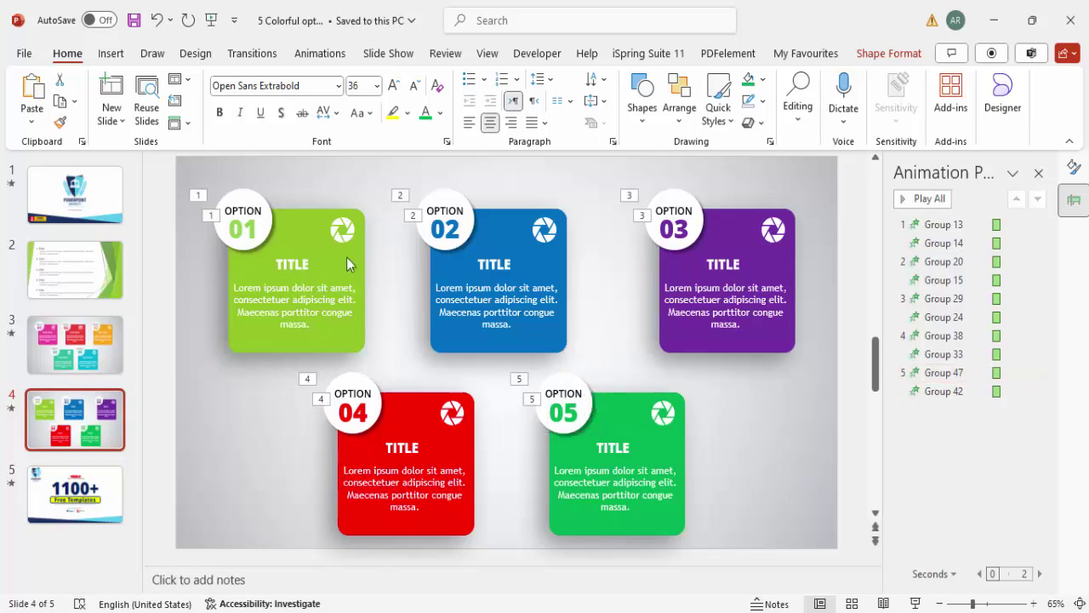
Step: Replace card 02's aperture icon with an apple stock icon
click(543, 228)
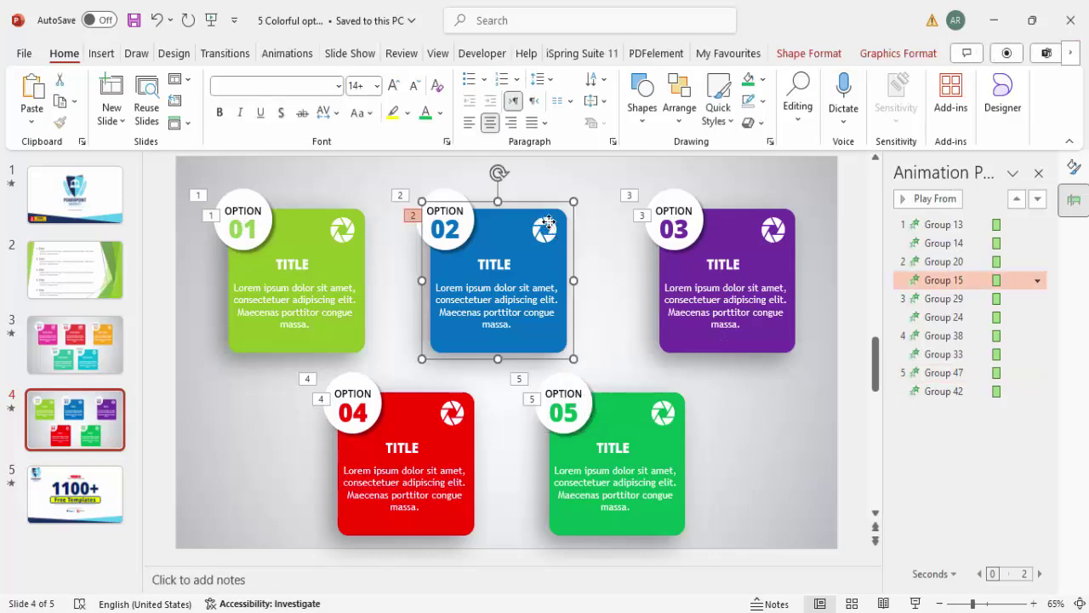
click(548, 223)
click(882, 54)
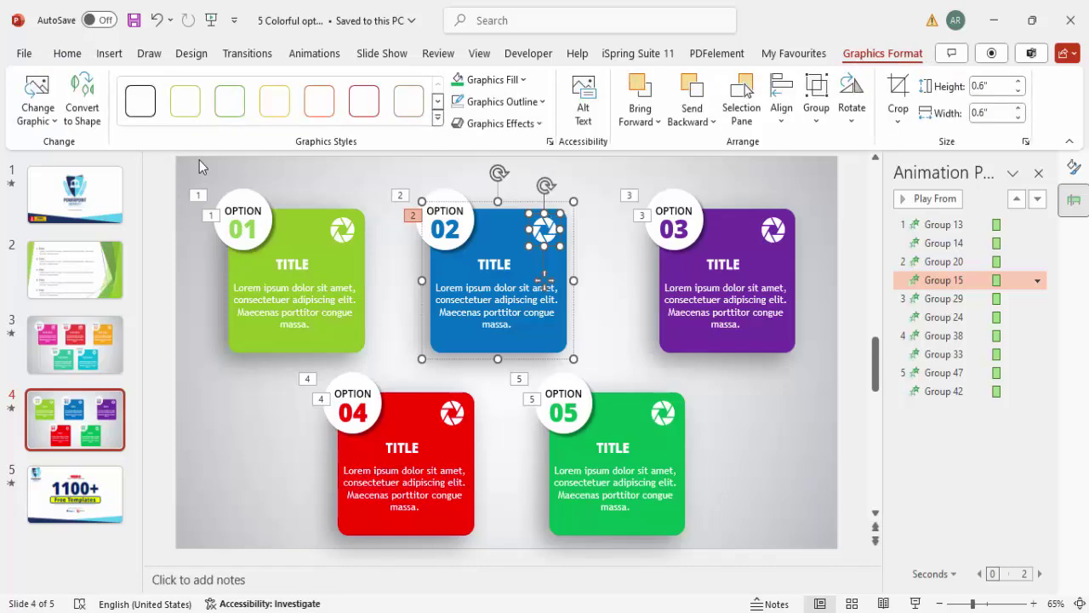
click(34, 121)
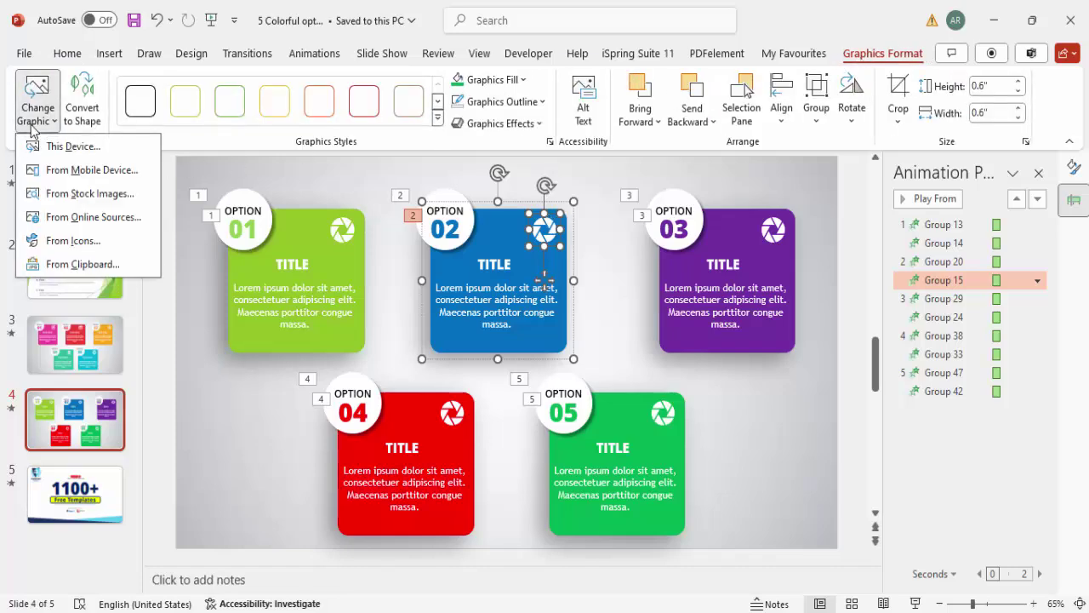
click(89, 243)
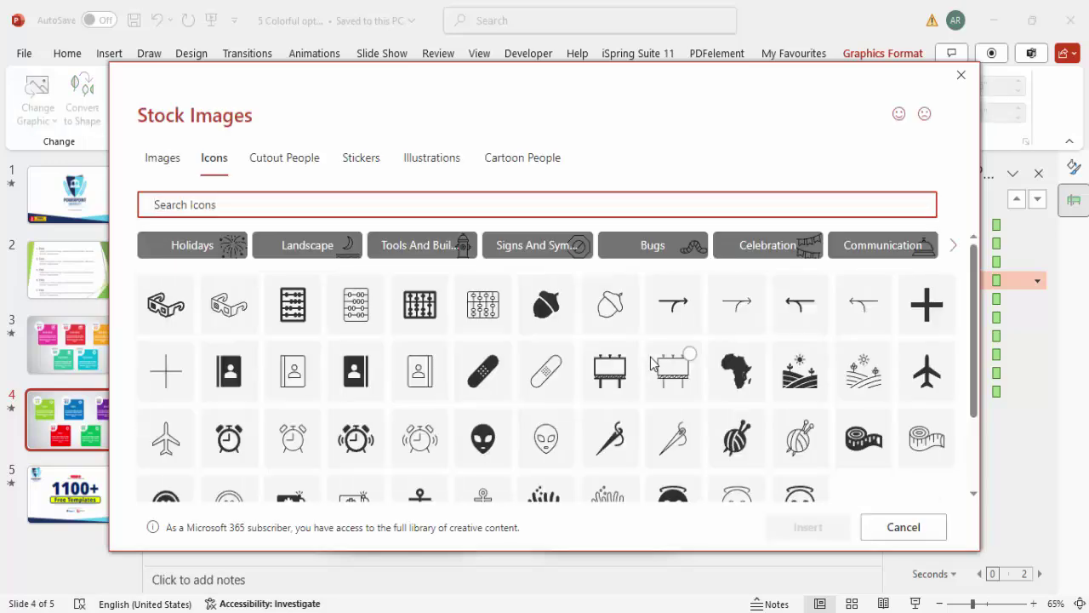
scroll(651, 363, down, 2)
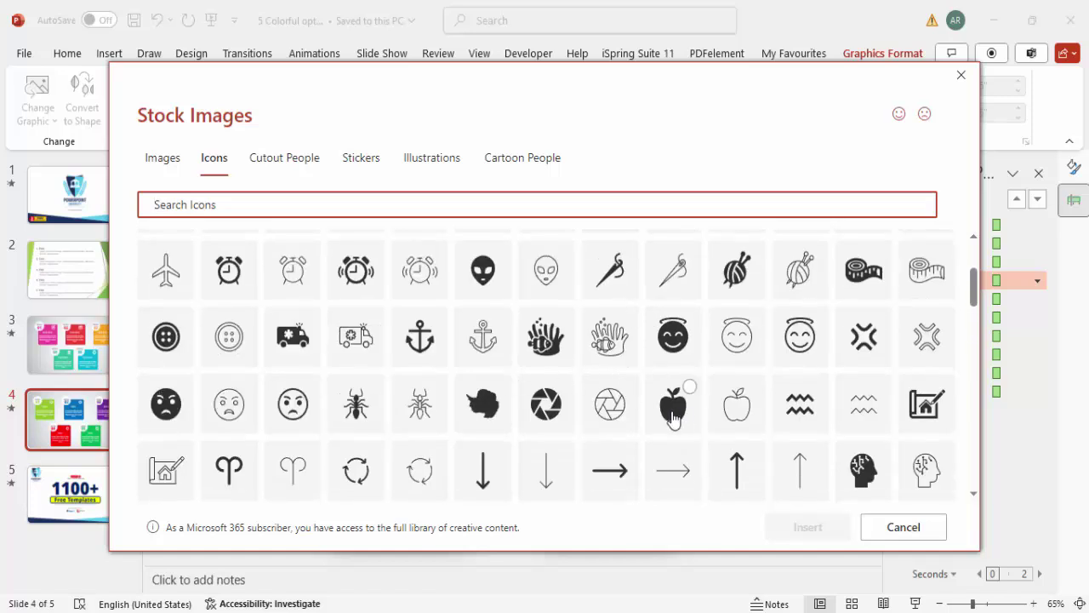
click(674, 415)
click(807, 527)
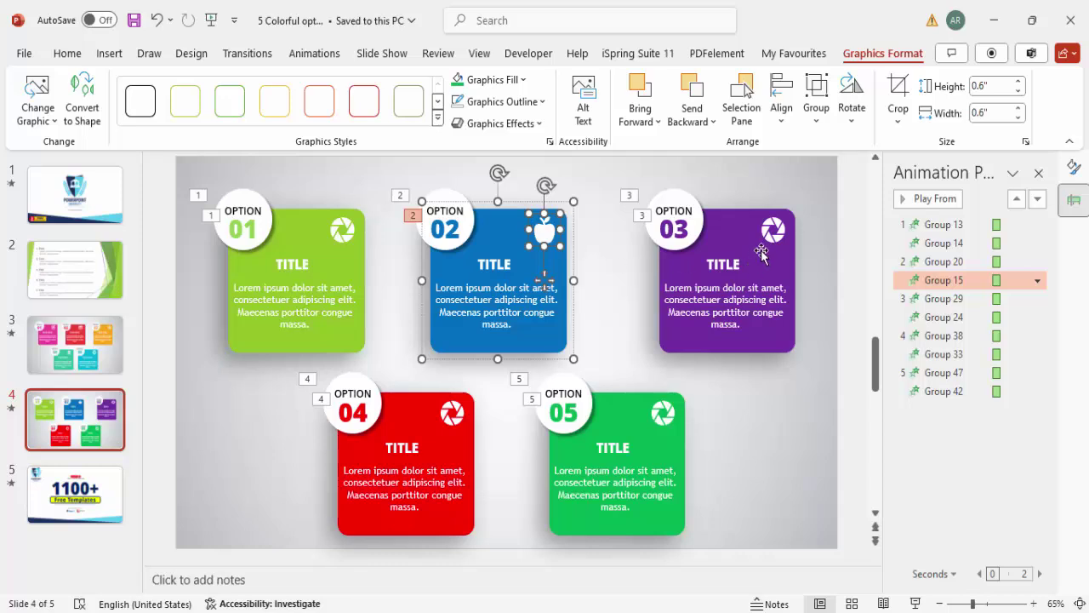
Step: Replace card 03's aperture icon with a bank building stock icon
click(758, 257)
click(772, 229)
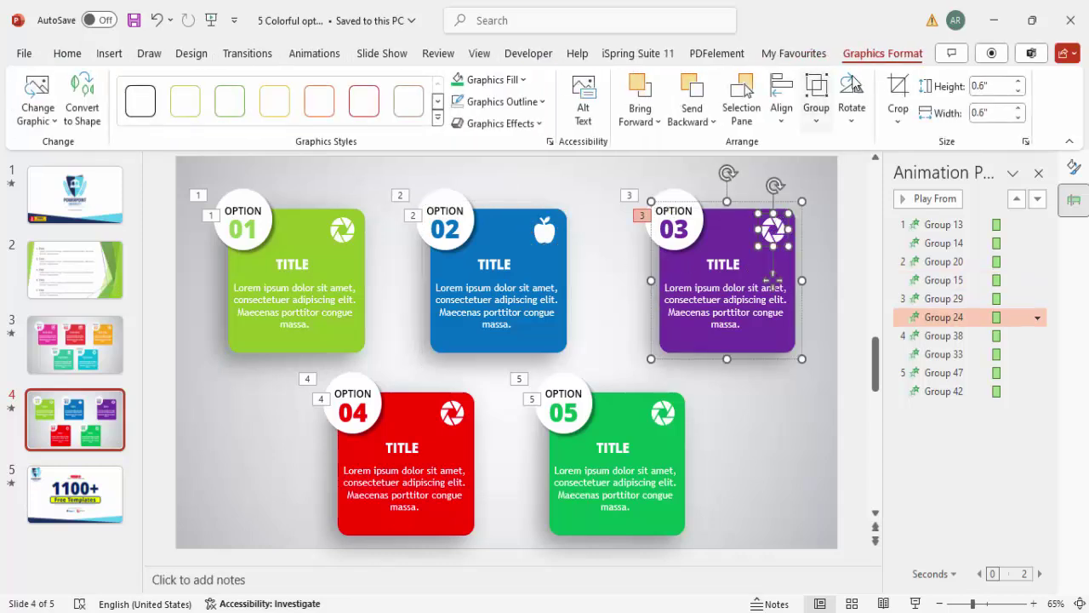
click(25, 132)
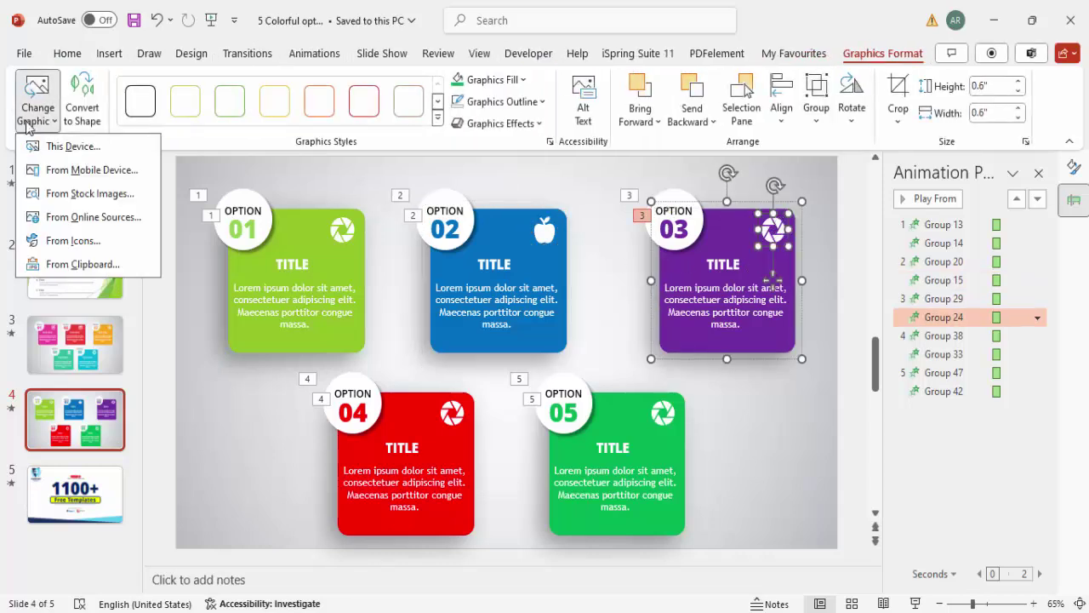
click(99, 242)
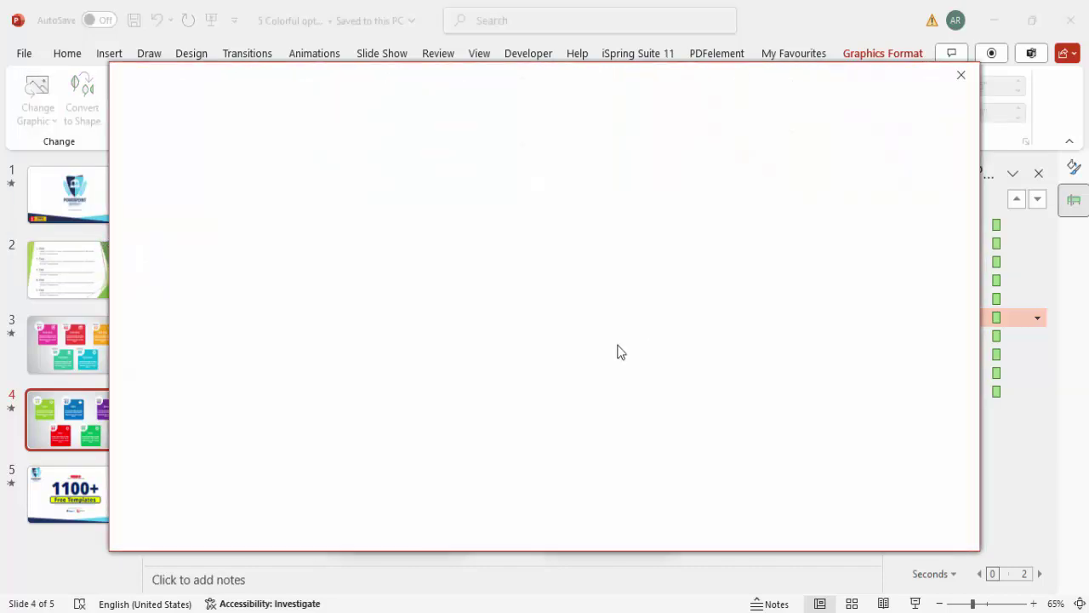
scroll(347, 366, down, 15)
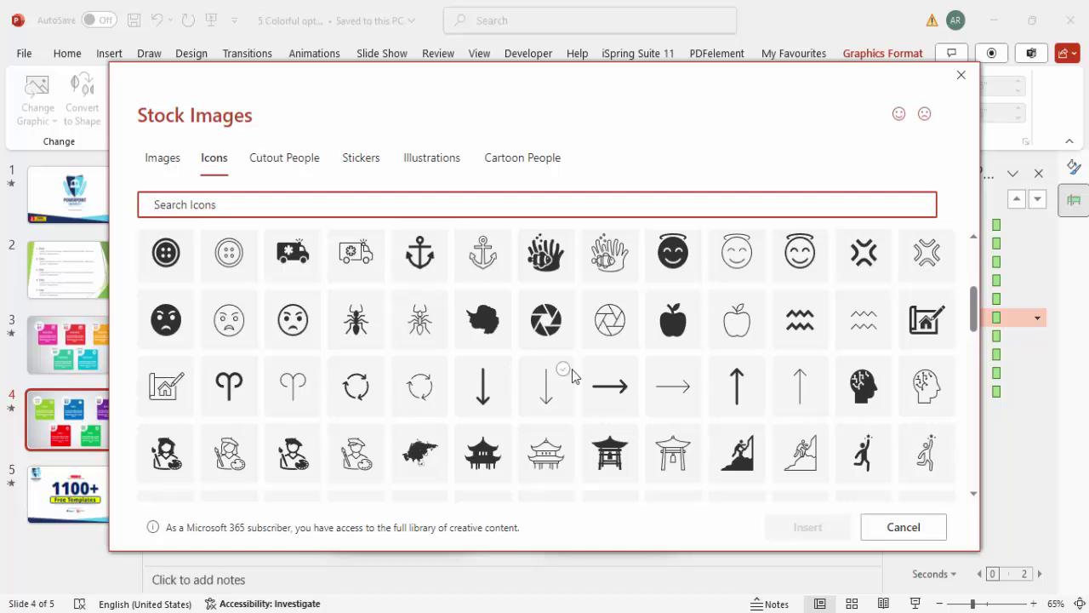
scroll(714, 415, down, 5)
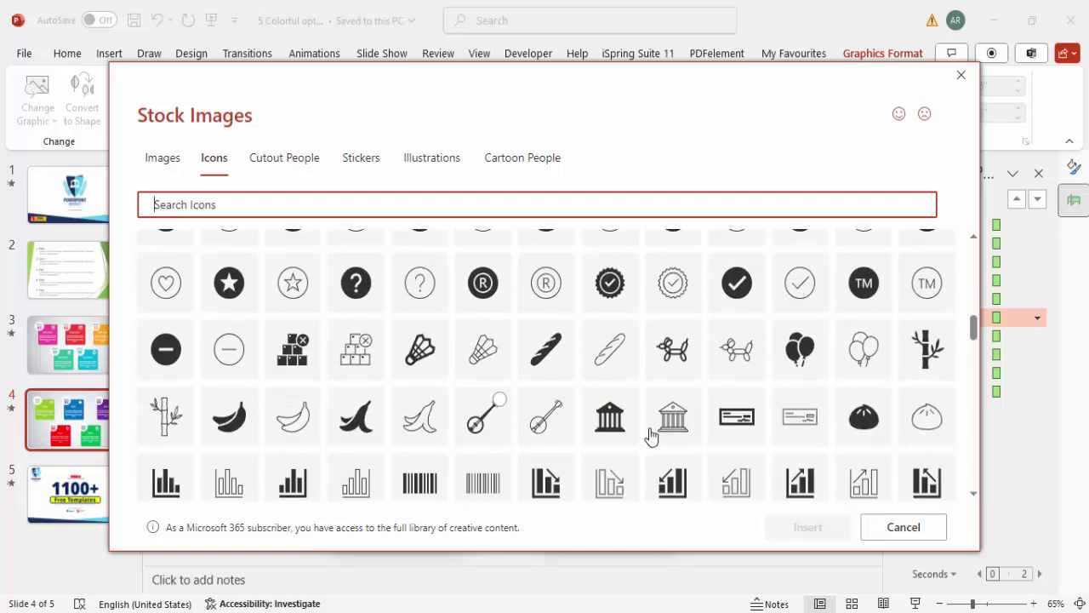
click(609, 417)
click(804, 527)
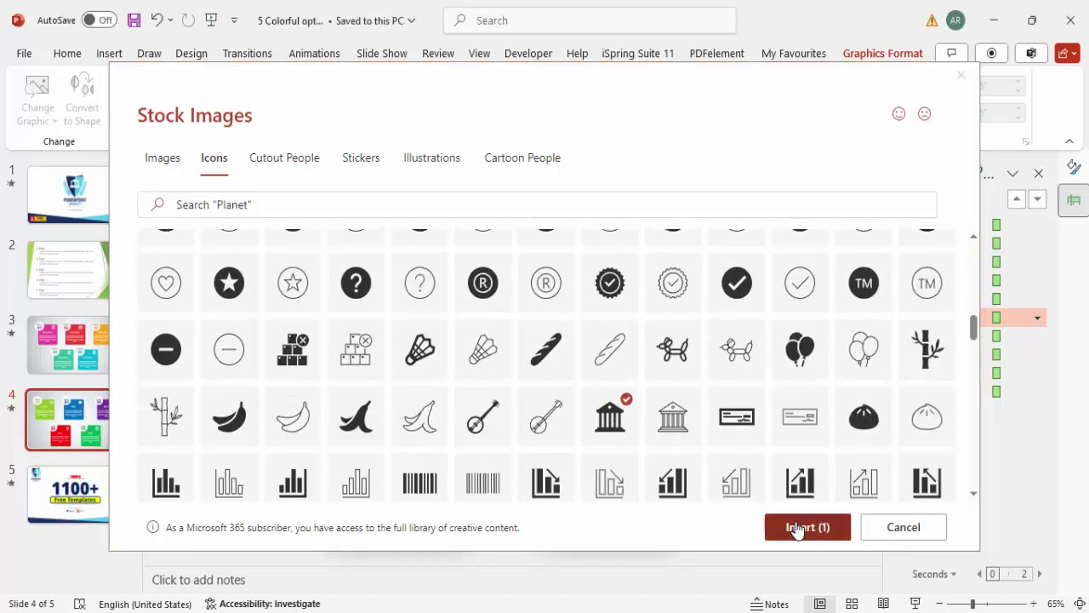
click(808, 407)
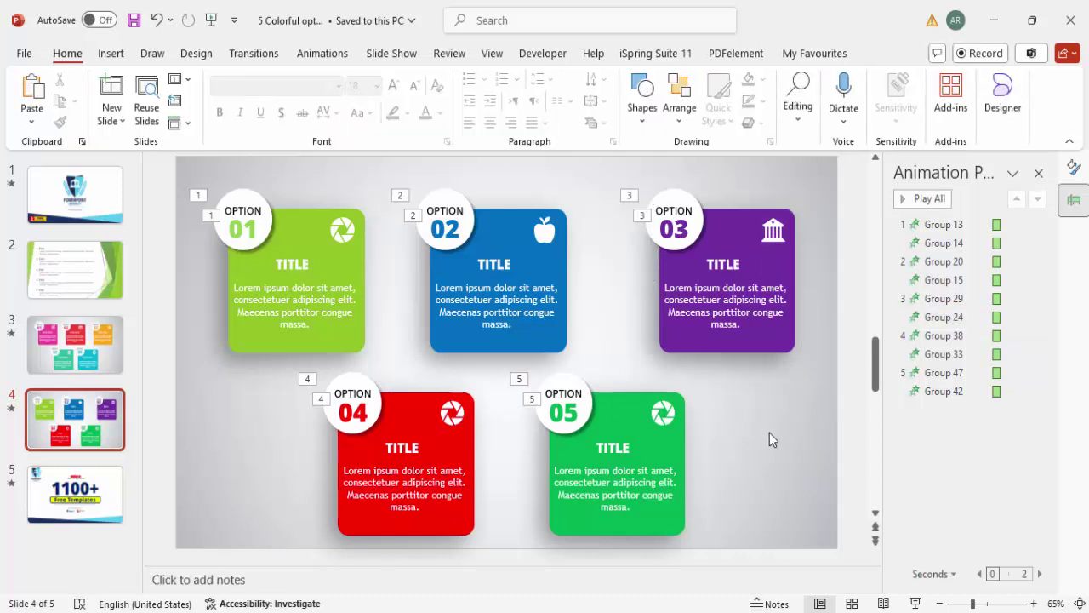
Step: Play the zooming card animations in a slide show from this slide, exit, and go to slide 2
click(913, 604)
click(796, 358)
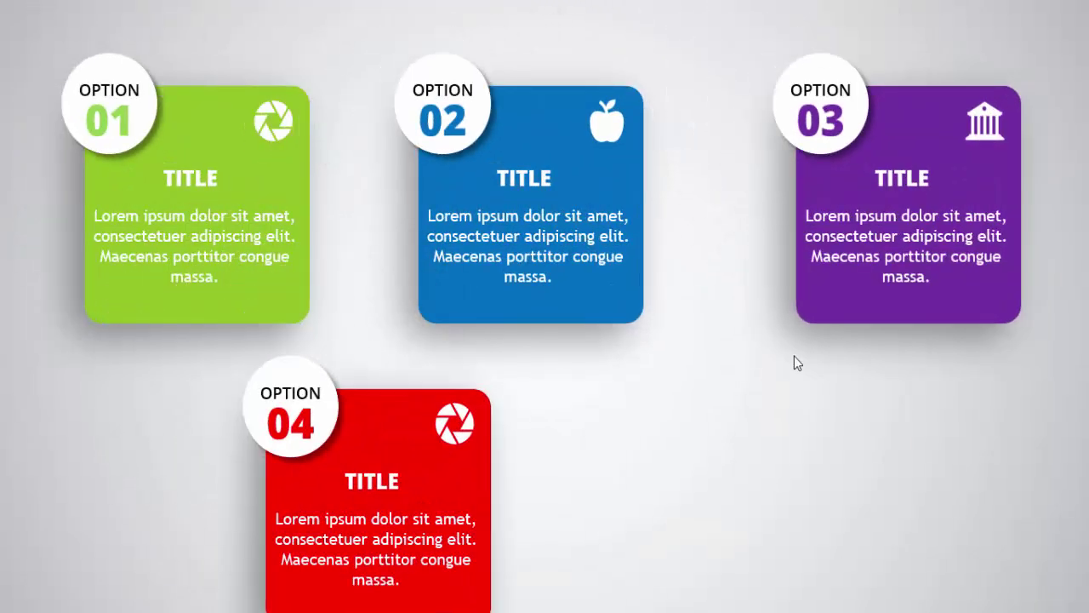
key(Escape)
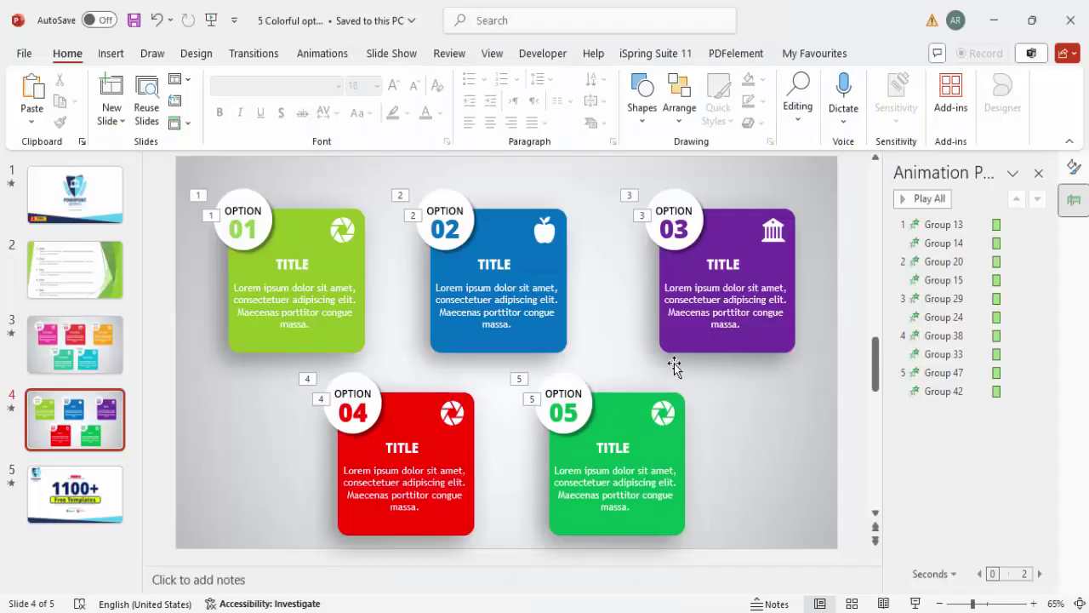
click(37, 293)
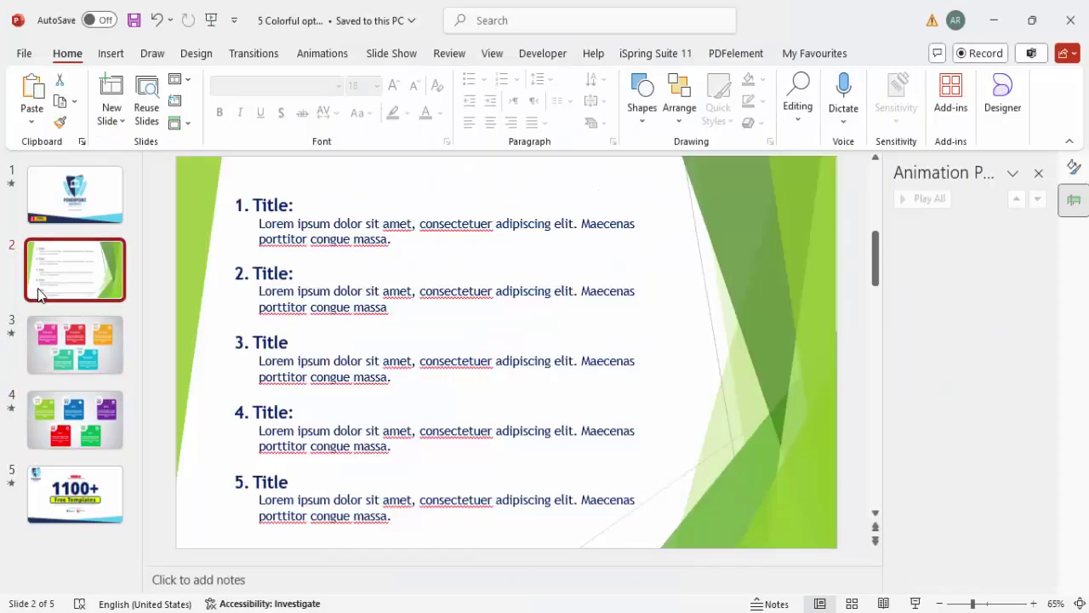